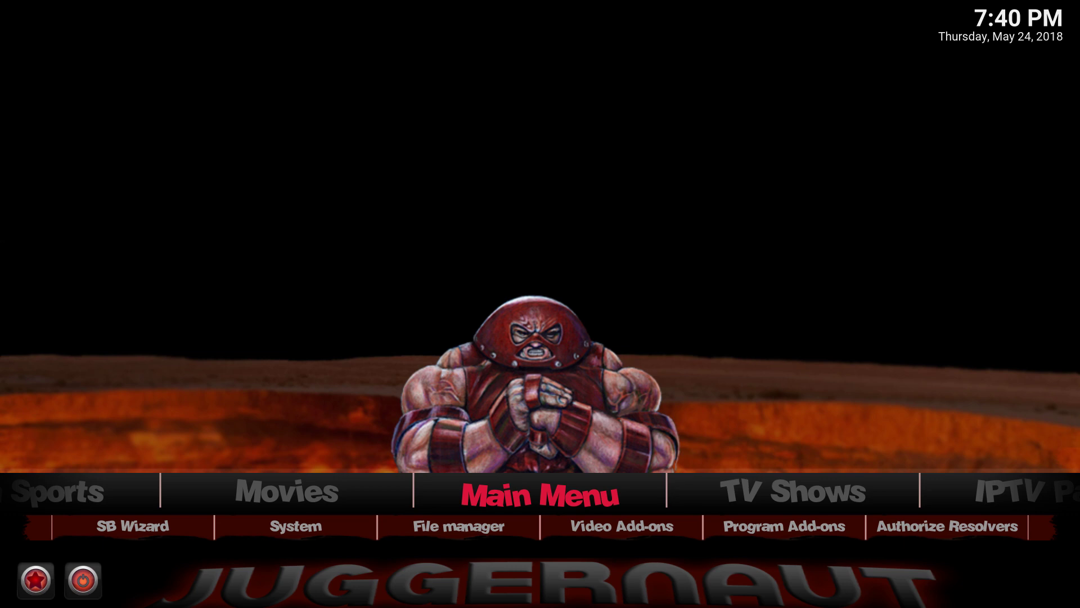
key(Down)
key(Right)
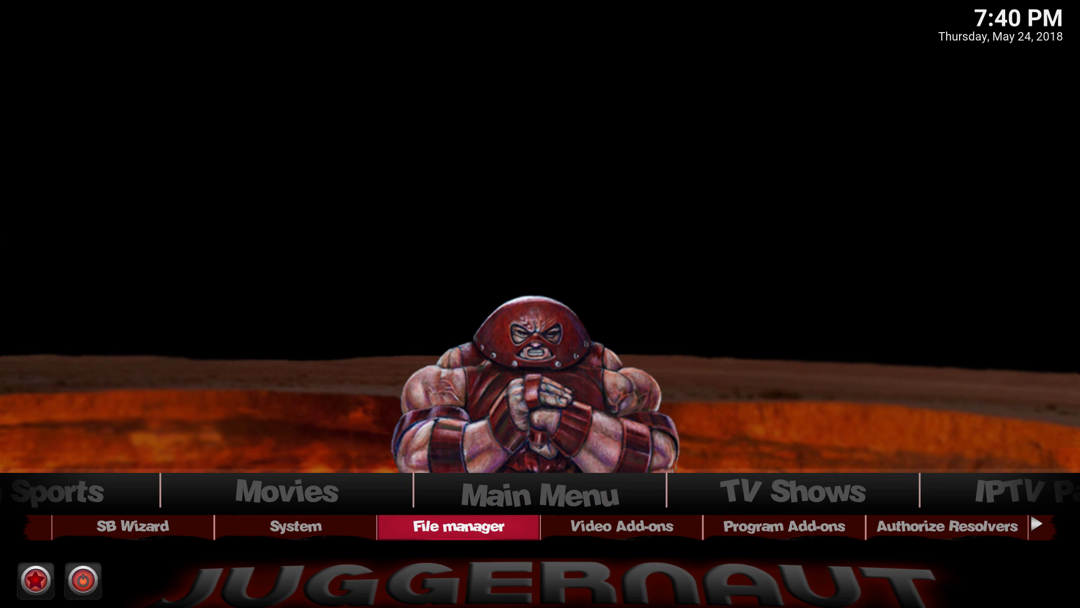
key(Return)
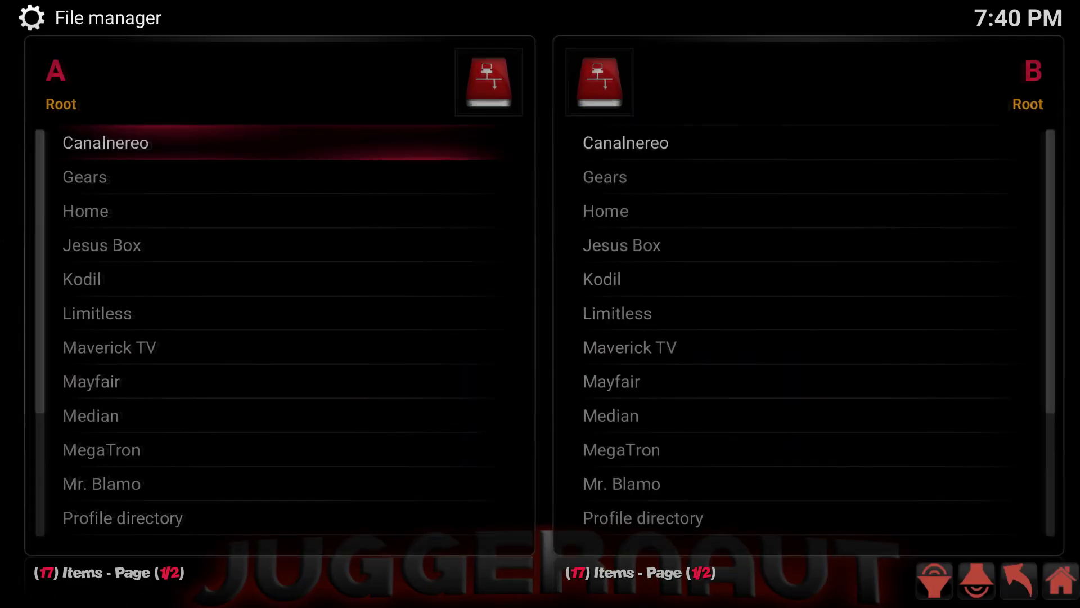
key(Right)
key(Down)
key(Down)
key(Up)
key(Up)
key(Up)
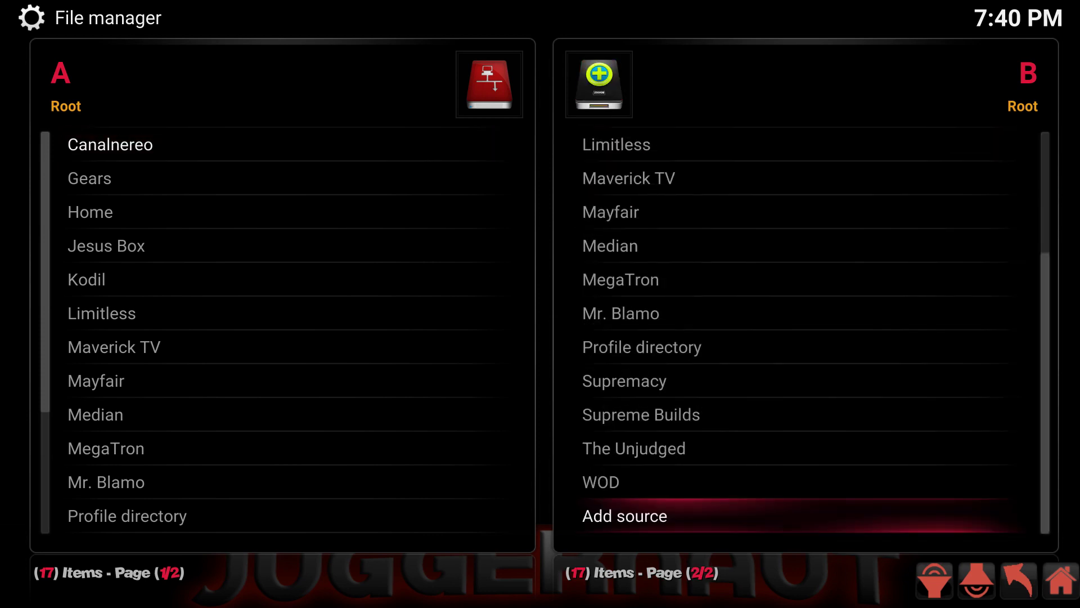
key(Return)
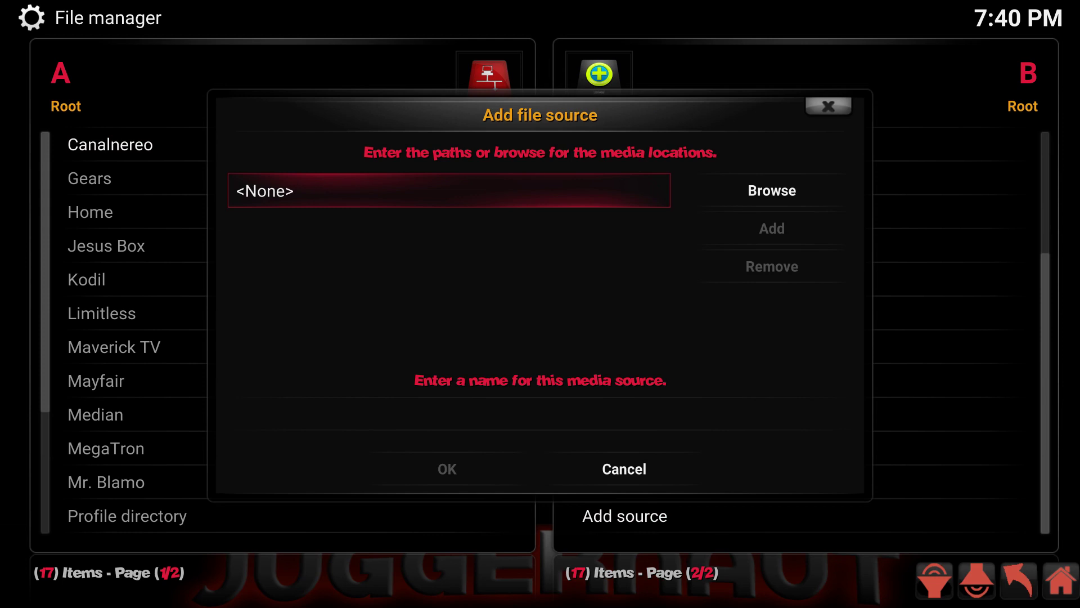
key(Down)
key(Up)
key(Return)
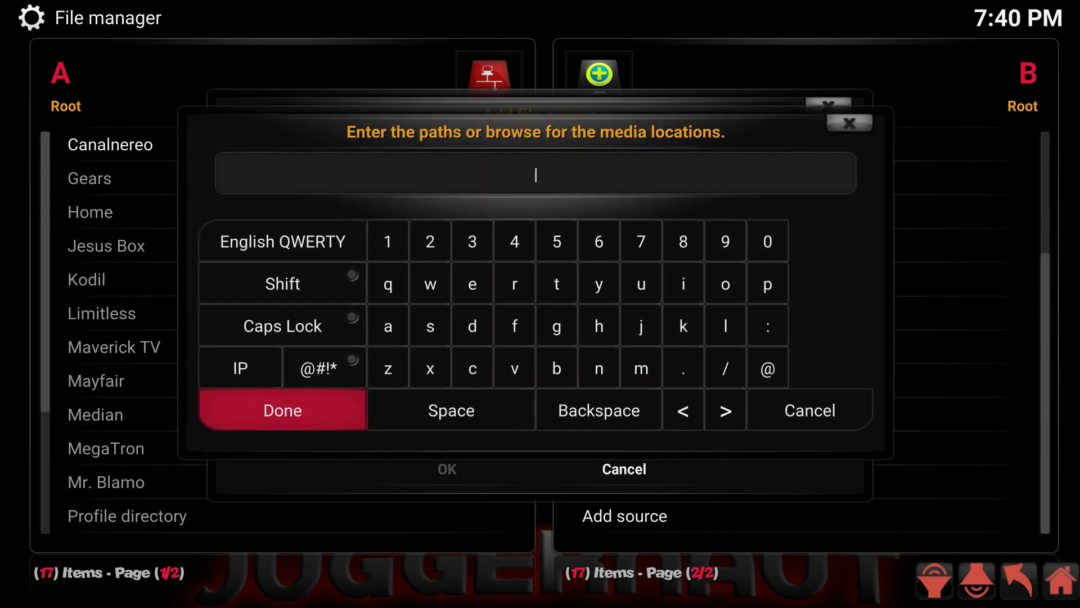
text(http://urepo.org/install/)
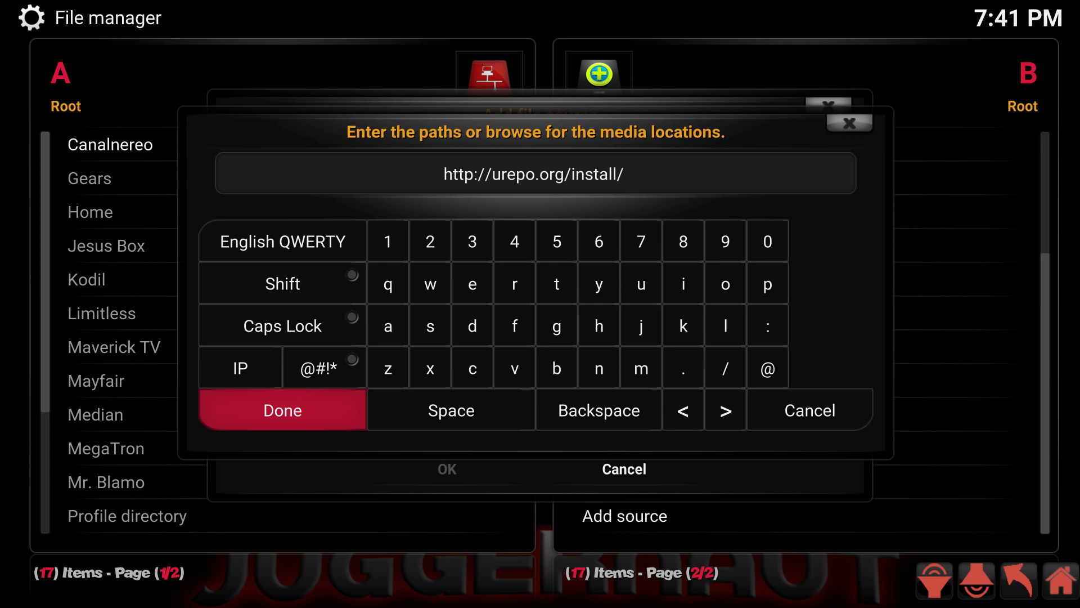
key(Return)
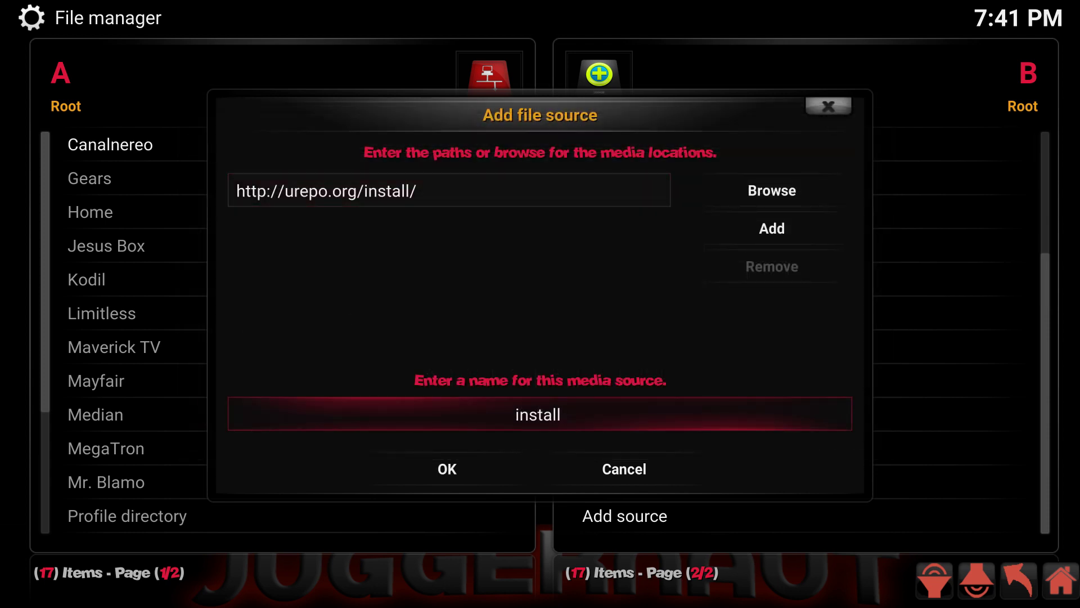
Step: Name the new source 'uRepo' and save it
key(BackSpace)
key(BackSpace)
key(BackSpace)
key(BackSpace)
key(BackSpace)
key(BackSpace)
key(BackSpace)
text(uR)
text(ec)
key(BackSpace)
text(po)
click(447, 469)
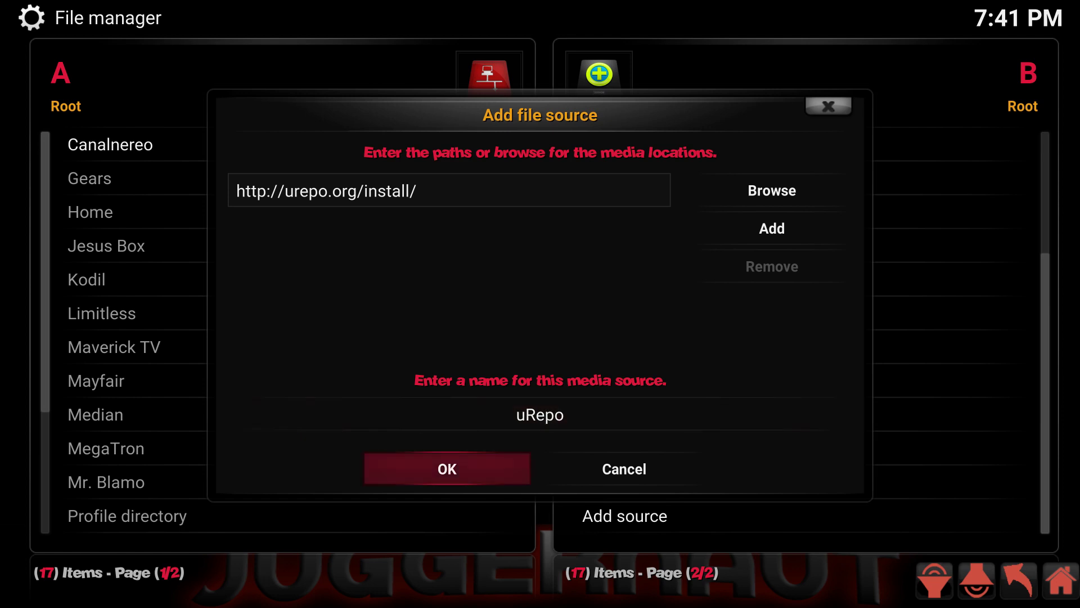
key(Return)
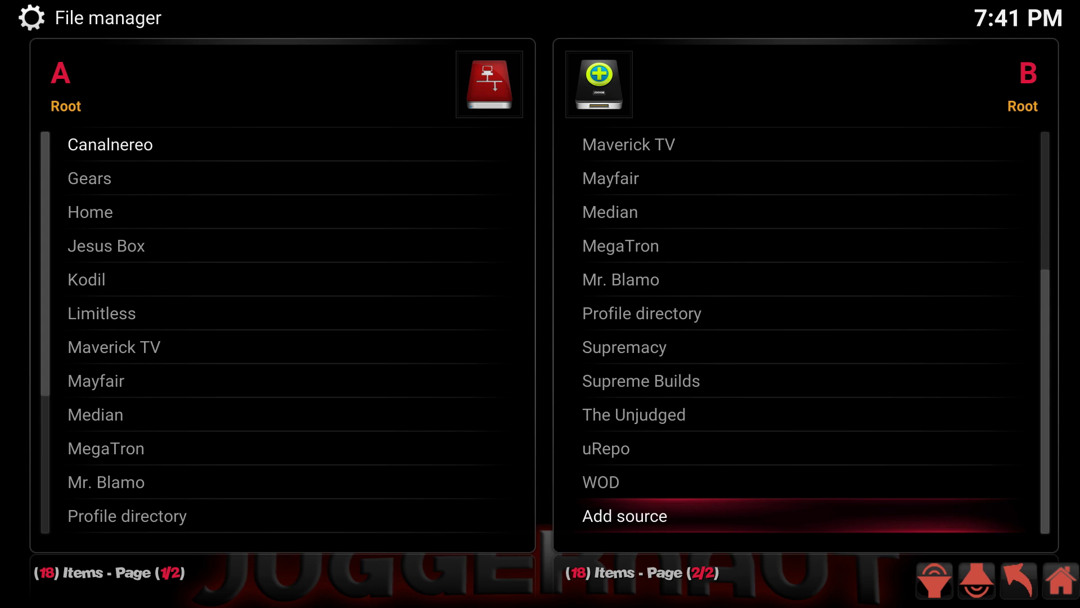
Step: Go from the home screen to System > Add-ons > Install from zip file
key(Escape)
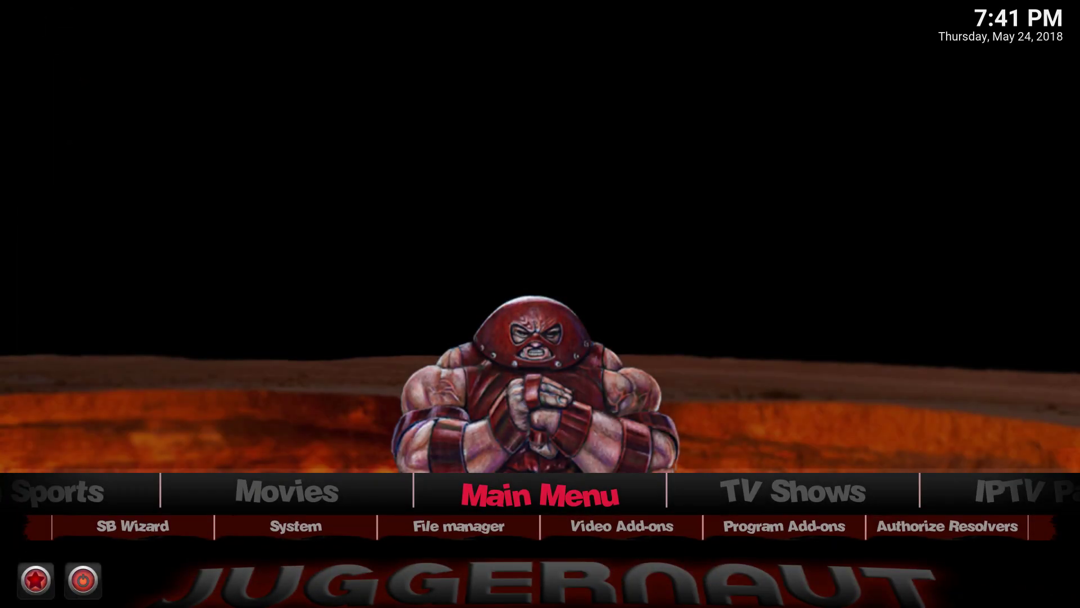
key(Down)
key(Left)
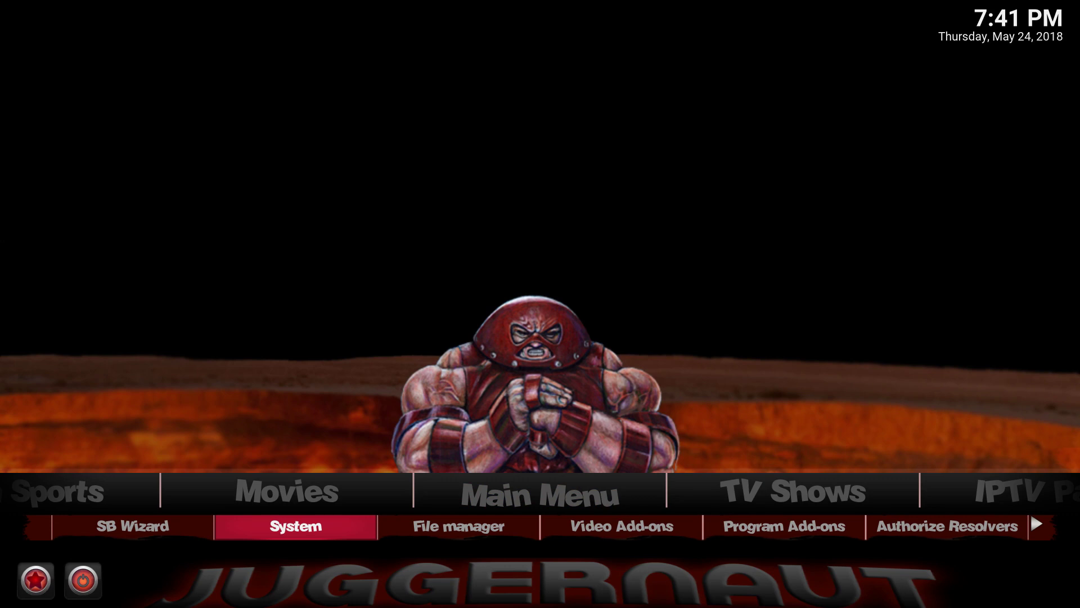
key(Return)
key(Down)
key(Down)
key(Down)
key(Down)
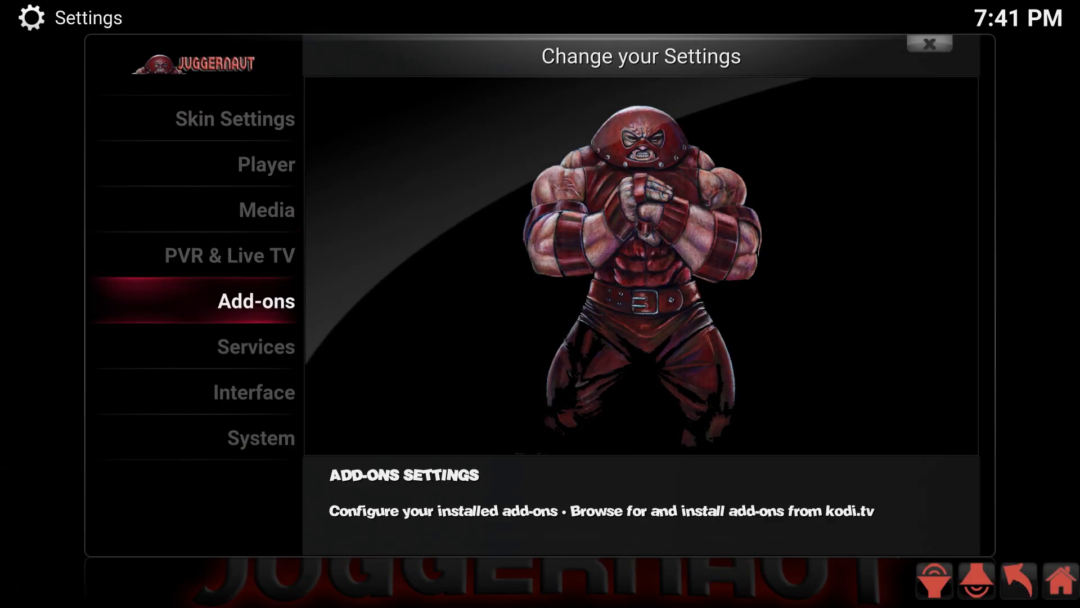
key(Return)
key(Down)
key(Down)
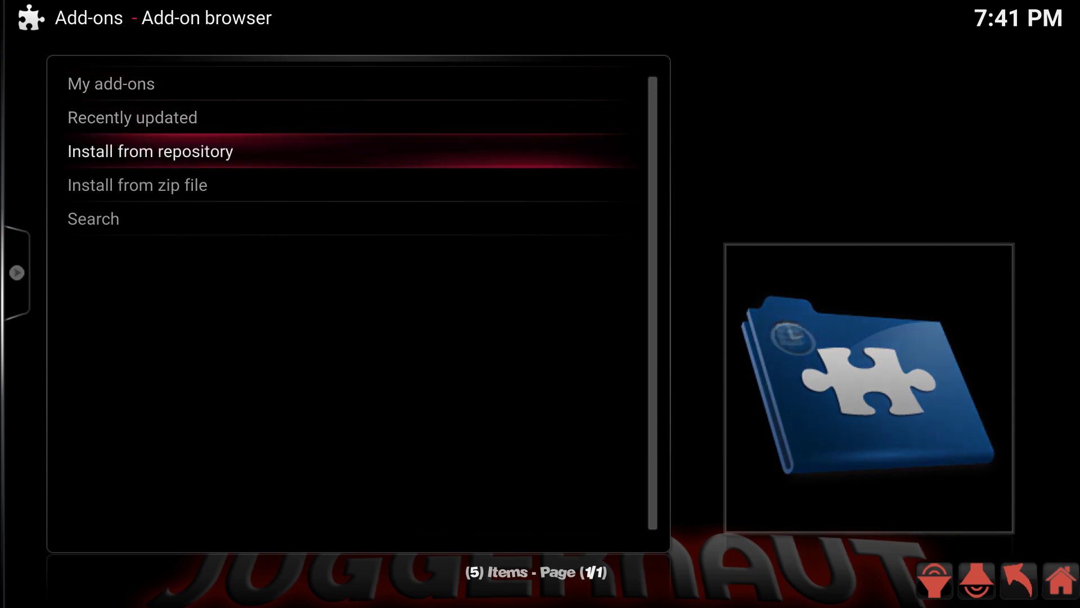
key(Down)
key(Return)
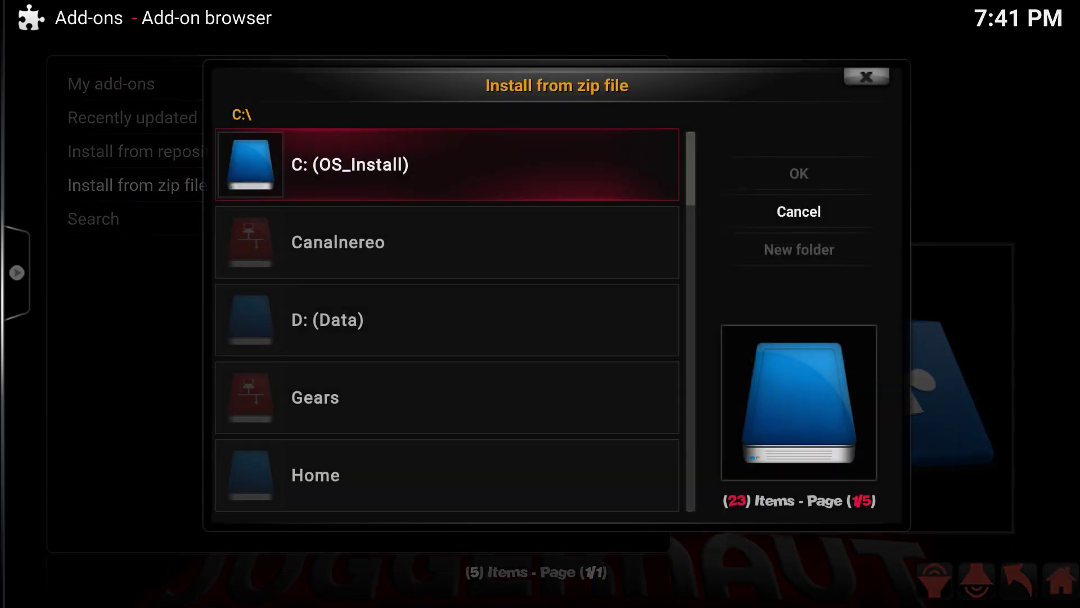
Step: Install repository.urepo.zip from the uRepo source
key(Down)
key(Down)
key(Up)
key(Up)
key(Up)
key(Up)
key(Up)
key(Up)
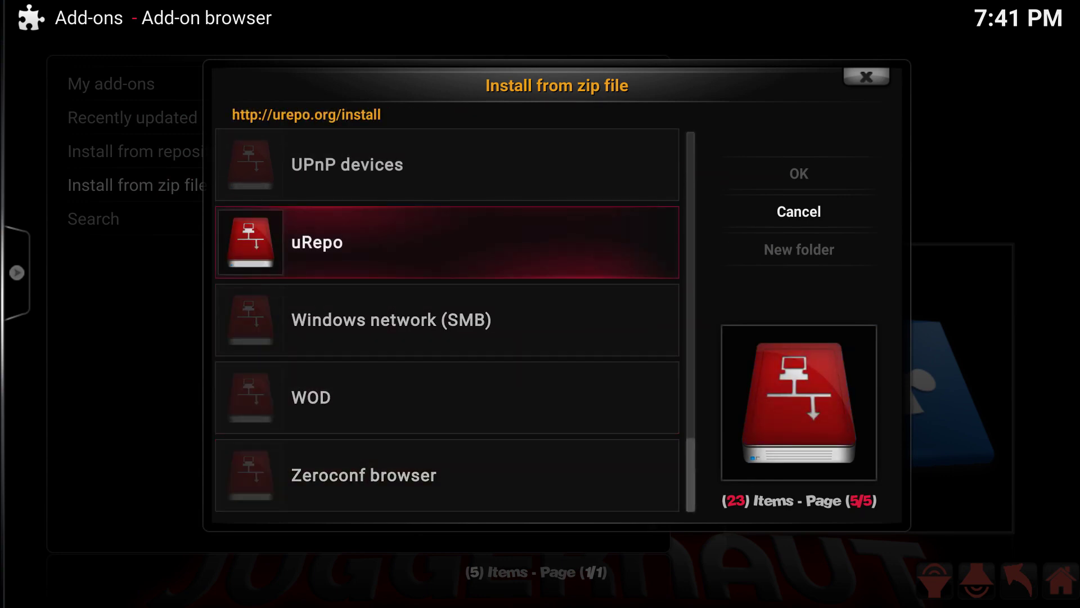
key(Return)
key(Down)
key(Return)
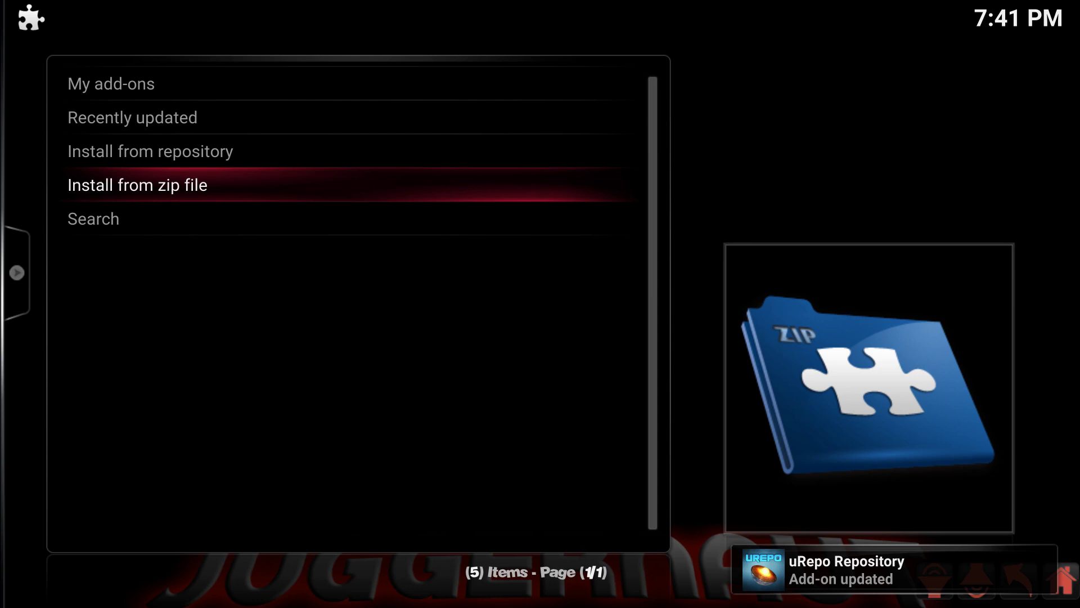
Step: Install PinSentry from the uRepo Repository's Video add-ons category
key(Up)
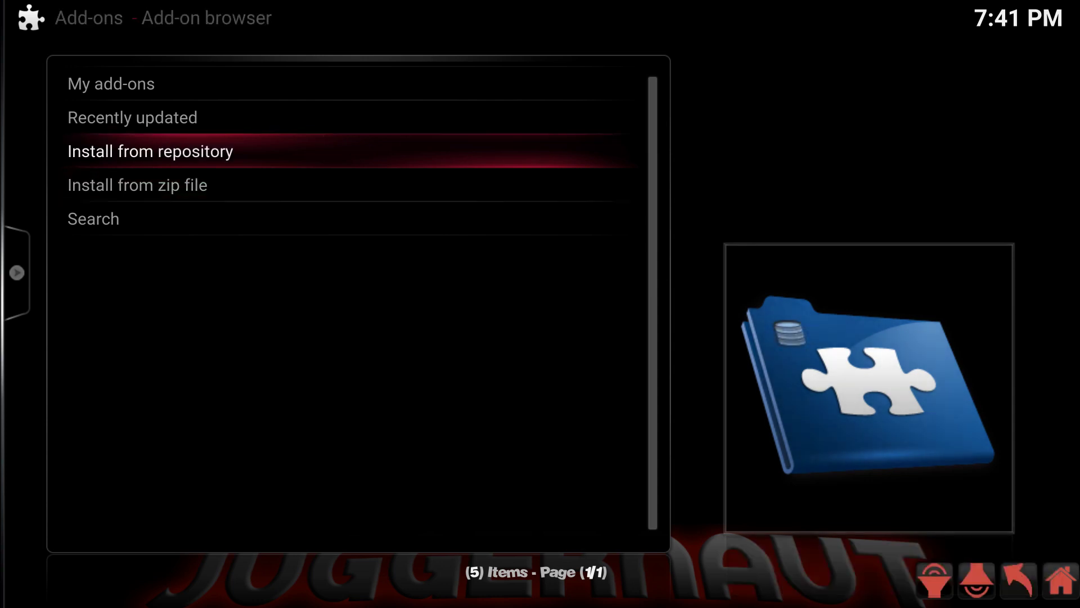
key(Return)
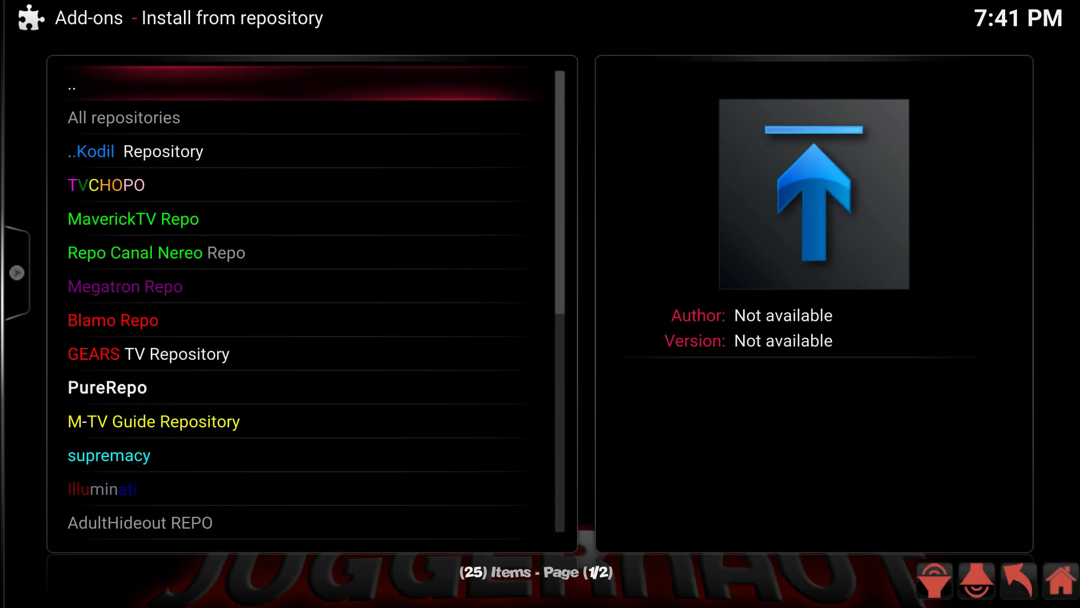
key(Up)
key(Up)
key(Up)
key(Up)
key(Up)
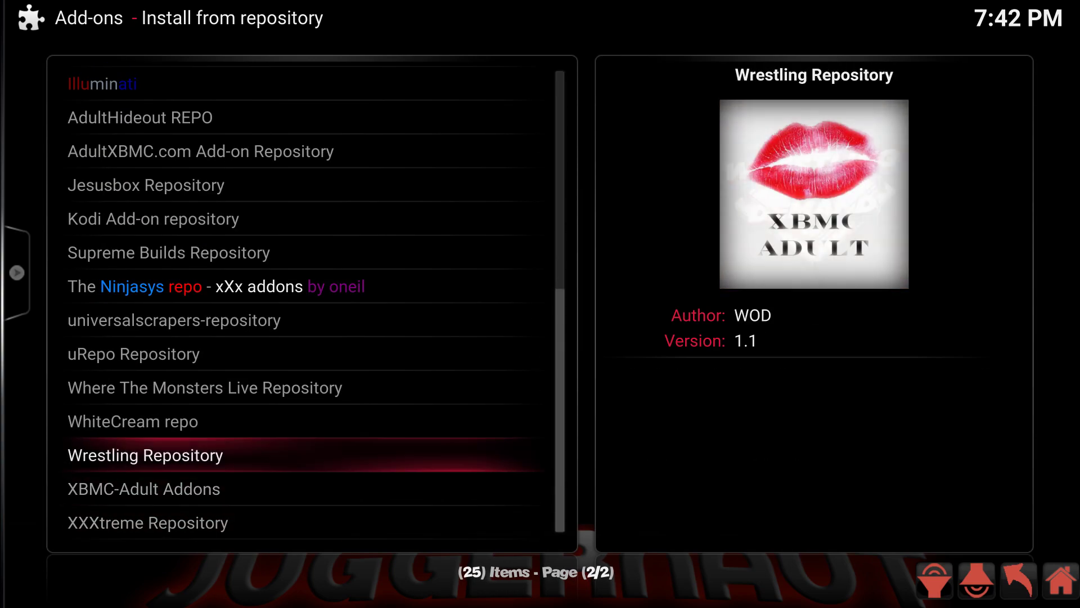
key(Up)
key(Return)
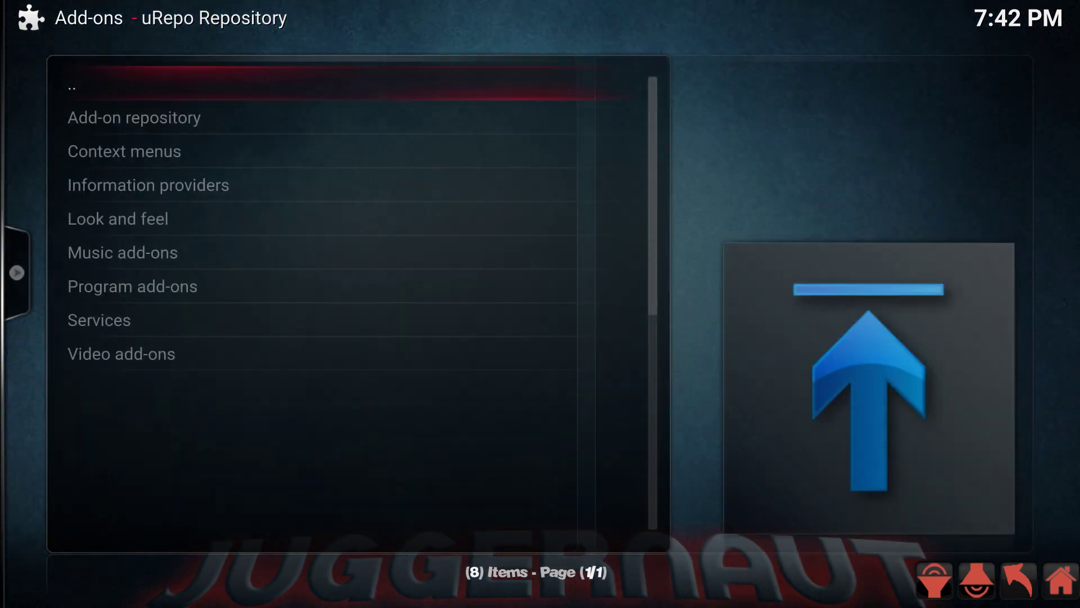
key(Down)
key(Down)
key(Down)
key(Down)
key(Down)
key(Down)
key(Down)
key(Down)
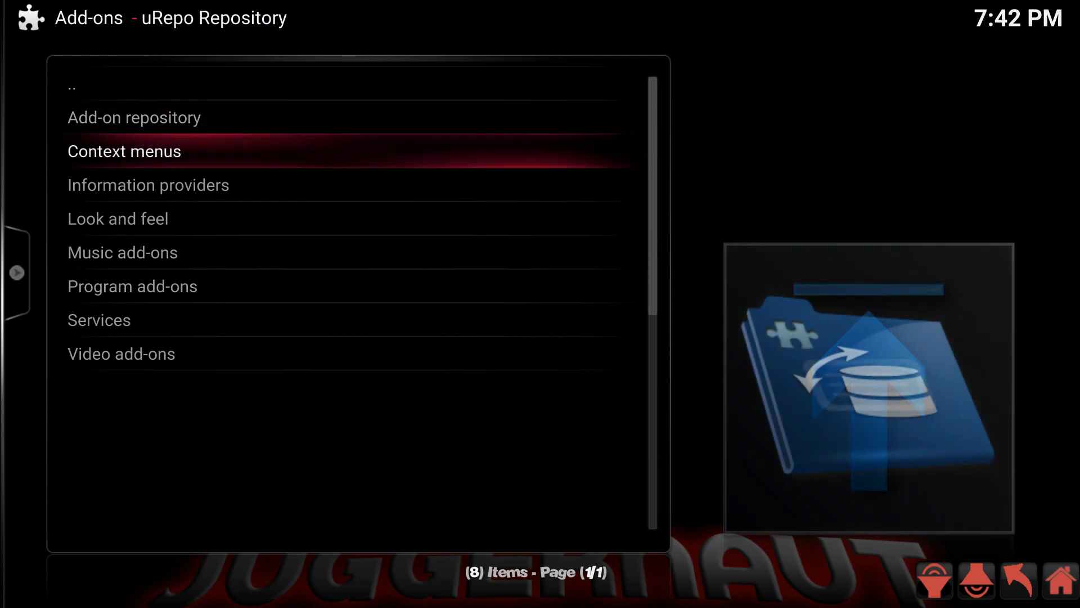
key(Return)
key(Down)
key(Down)
key(Down)
key(Down)
key(Down)
key(Down)
key(Down)
key(Down)
key(Down)
key(Down)
key(Down)
key(Down)
key(Down)
key(Down)
key(Down)
key(Down)
key(Down)
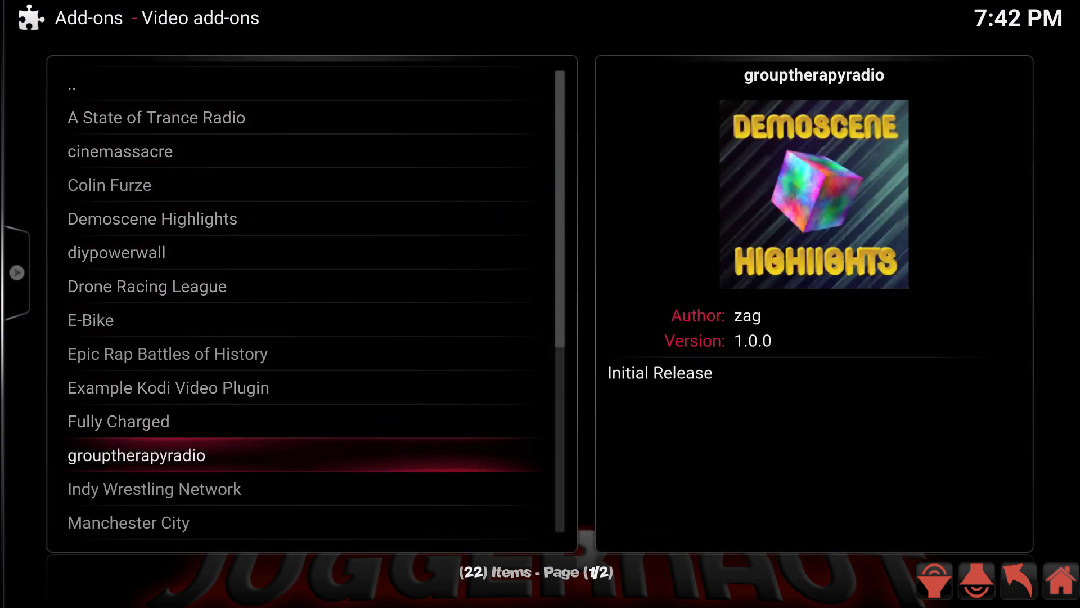
key(Up)
key(Up)
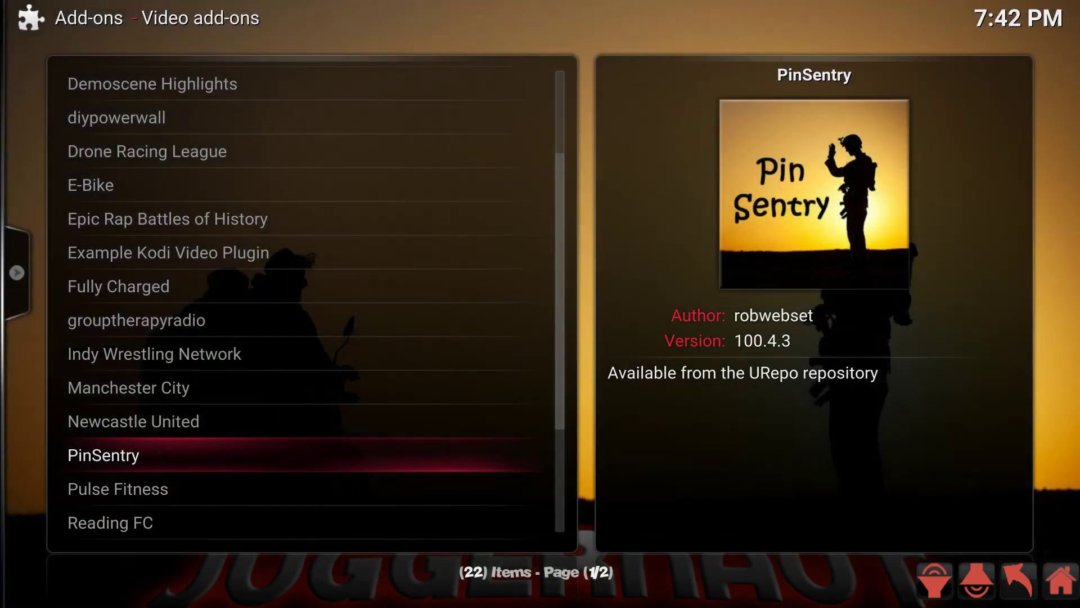
key(Return)
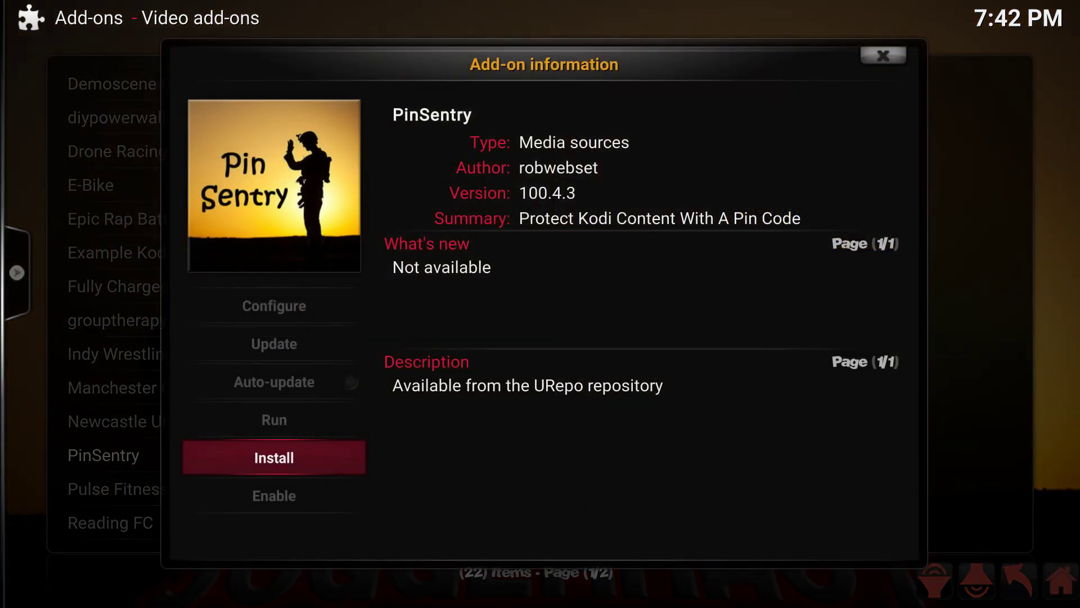
key(Return)
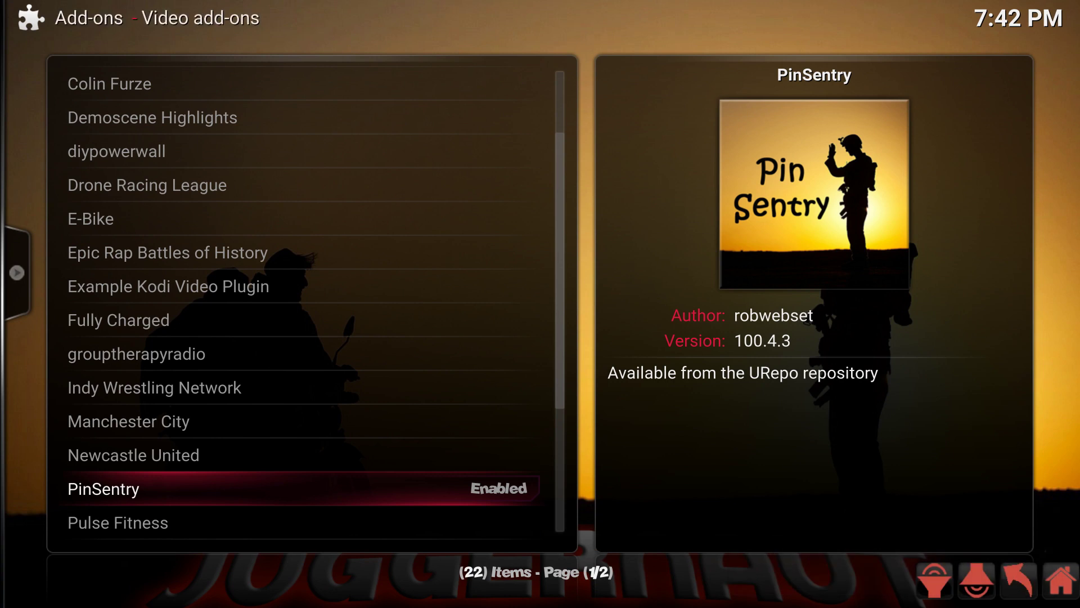
Step: In PinSentry's settings, set Invalid Pin Notification to Dialog Box
key(c)
key(Down)
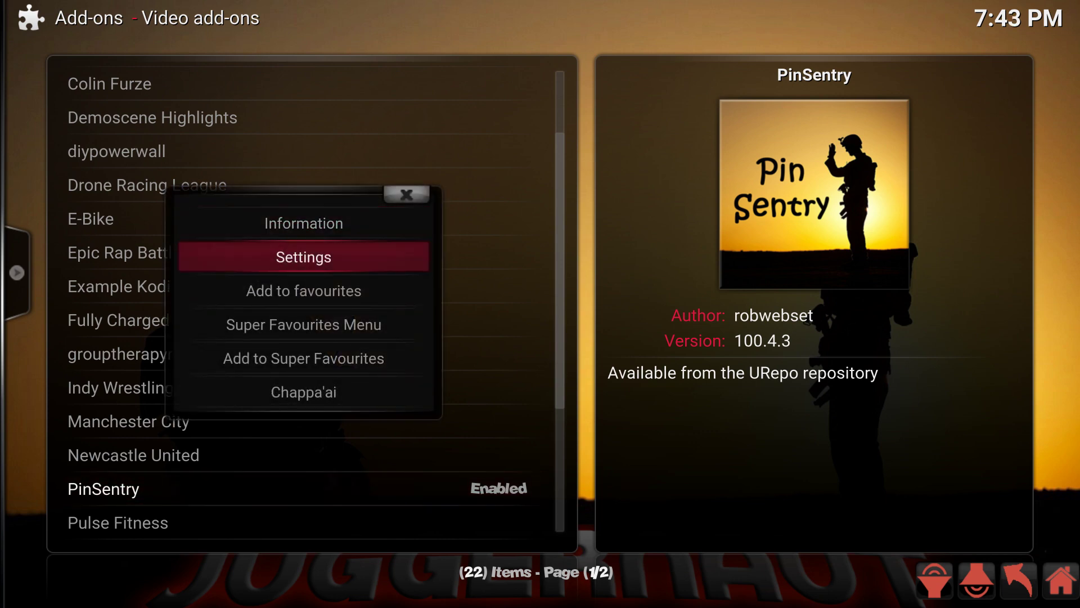
key(Return)
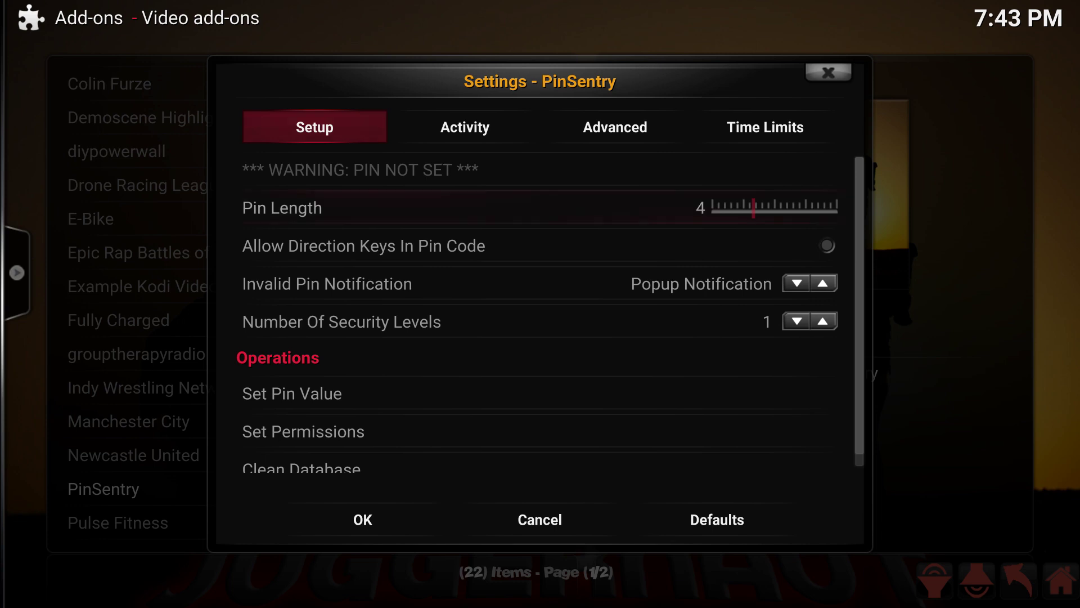
key(Down)
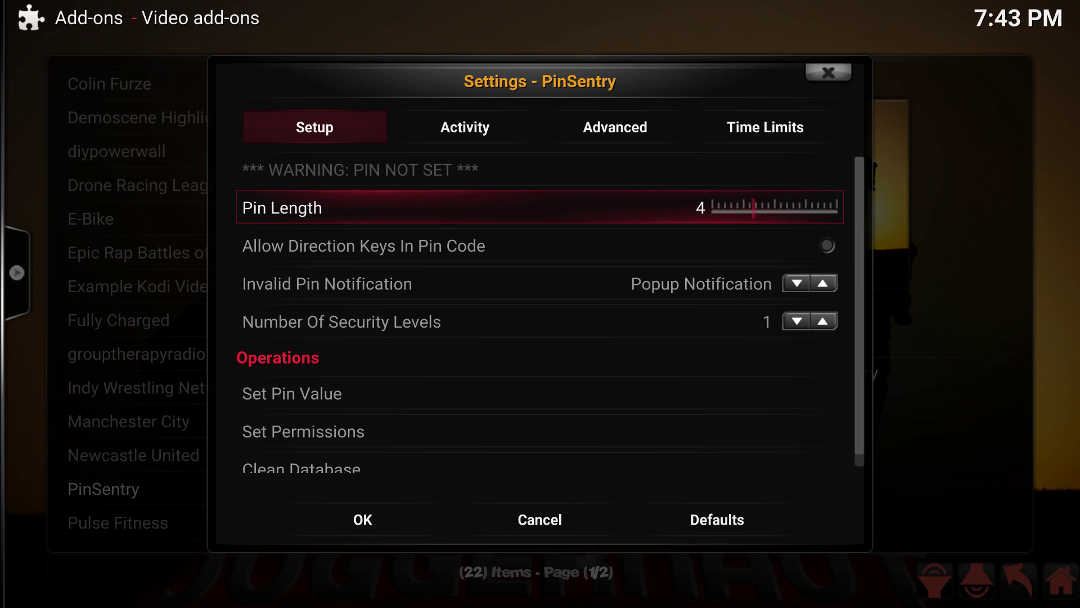
key(Down)
key(Down)
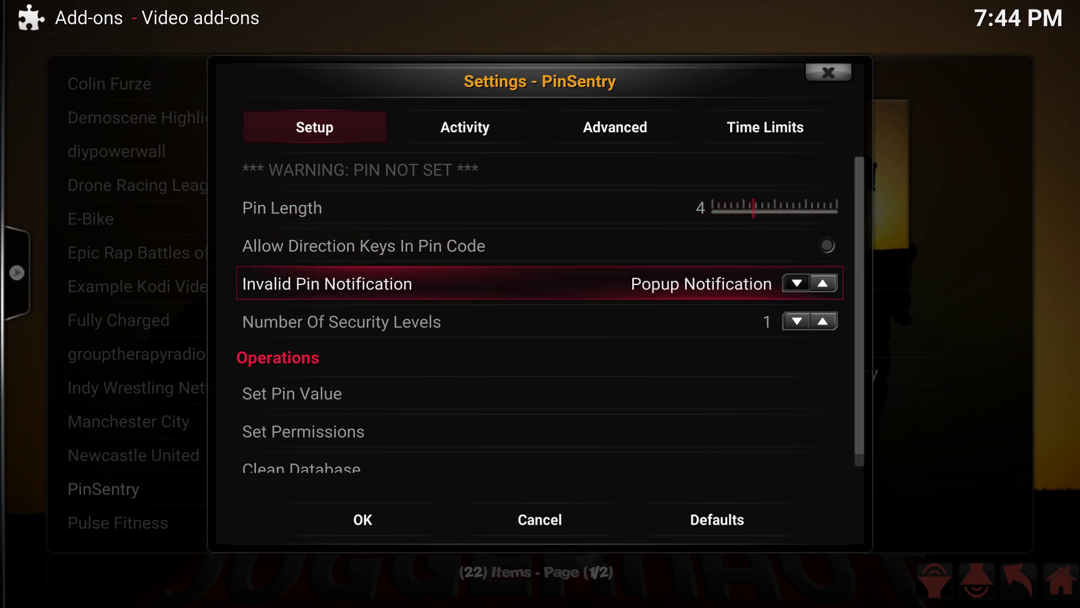
key(Left)
key(Left)
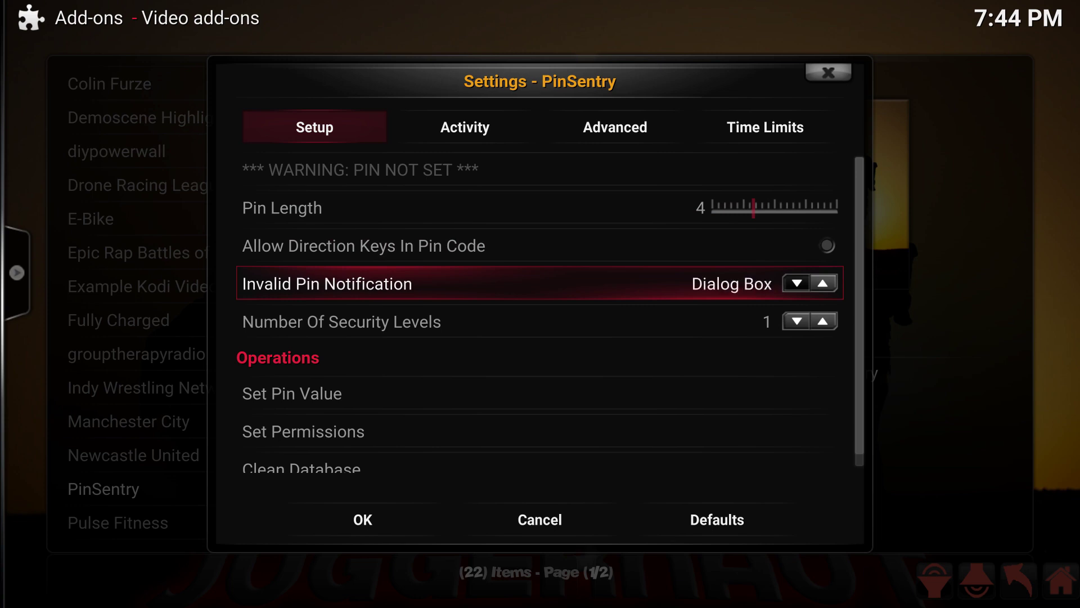
Step: Set a new four-digit PinSentry PIN, entering it twice to confirm
key(Down)
key(Down)
key(Down)
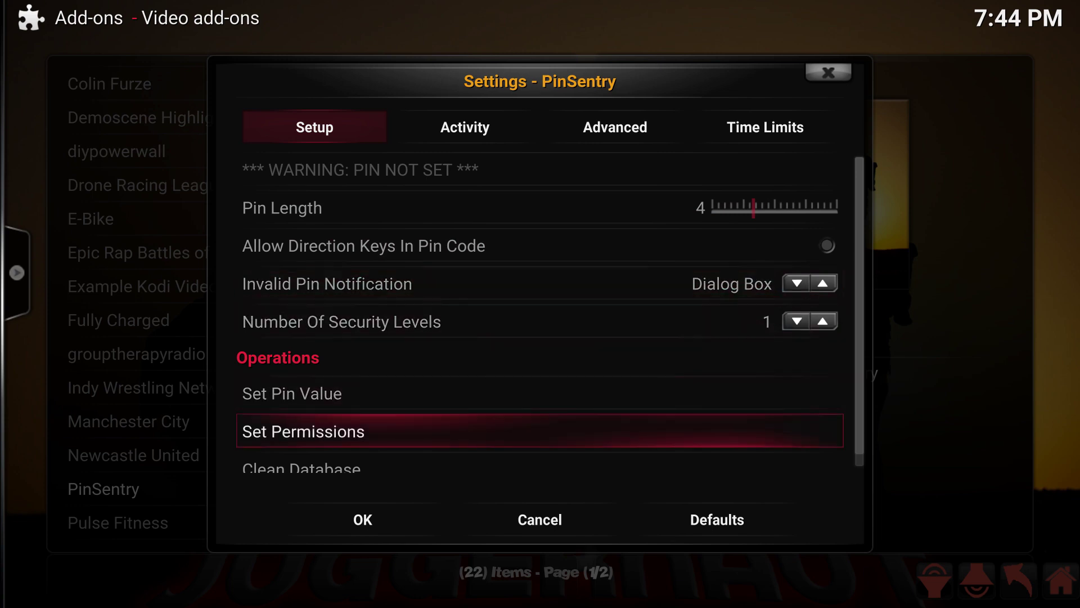
key(Up)
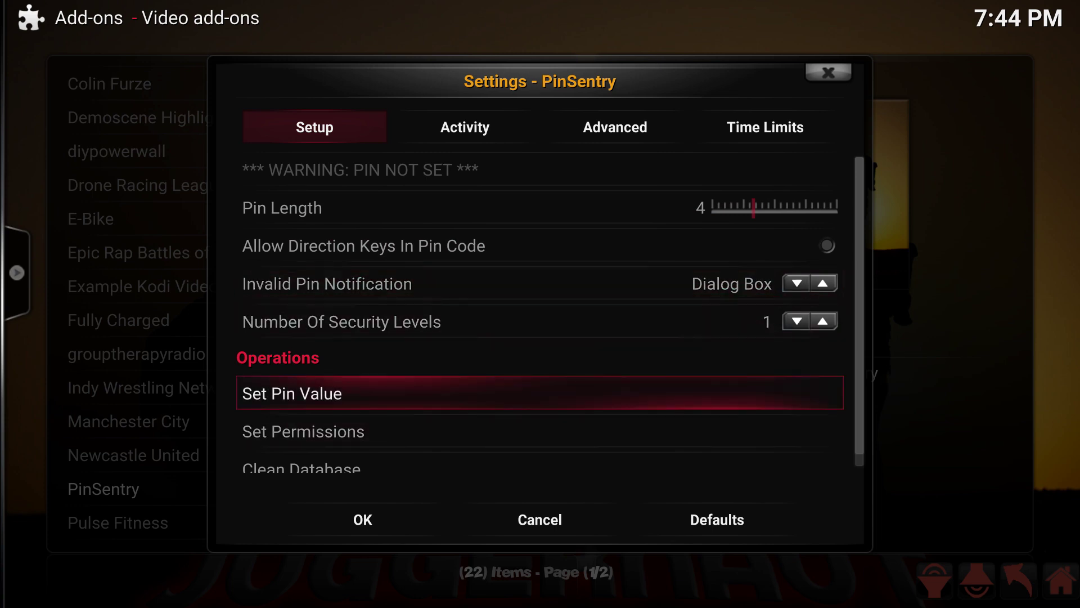
key(Return)
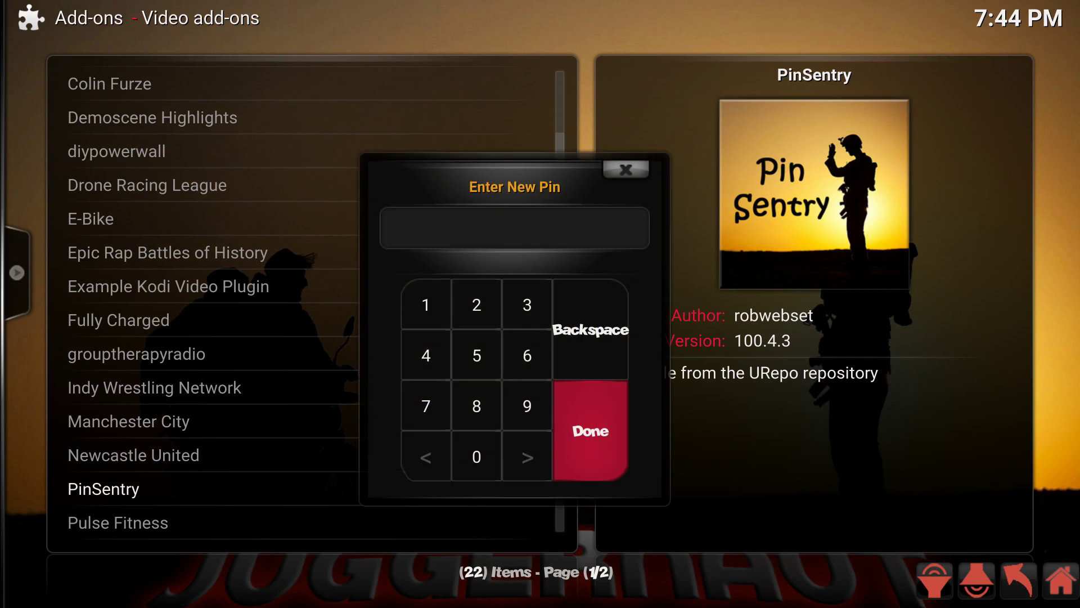
text(1234)
key(Return)
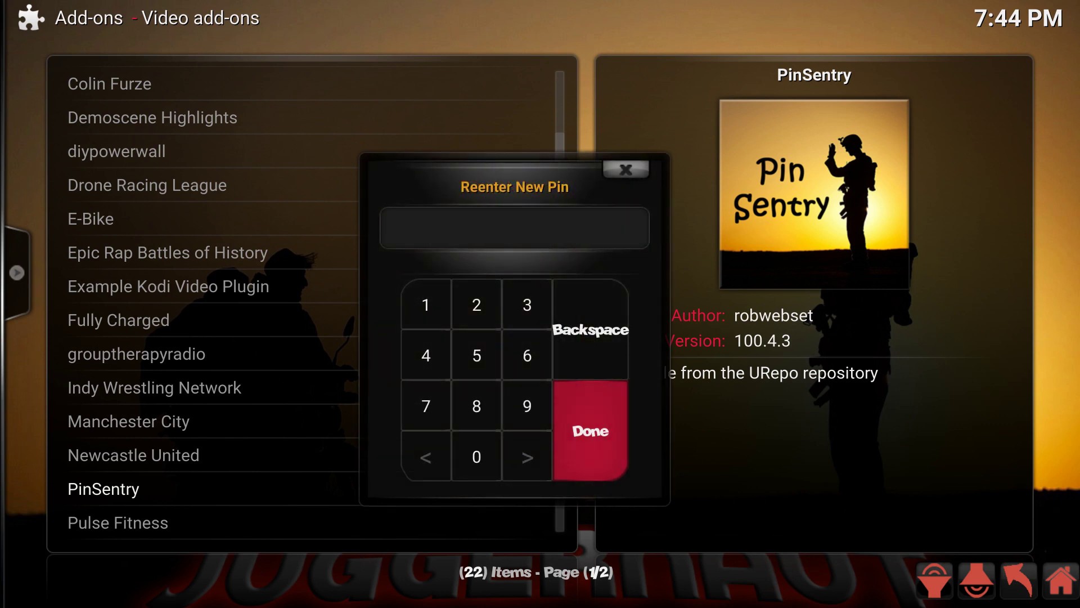
text(1234)
key(Return)
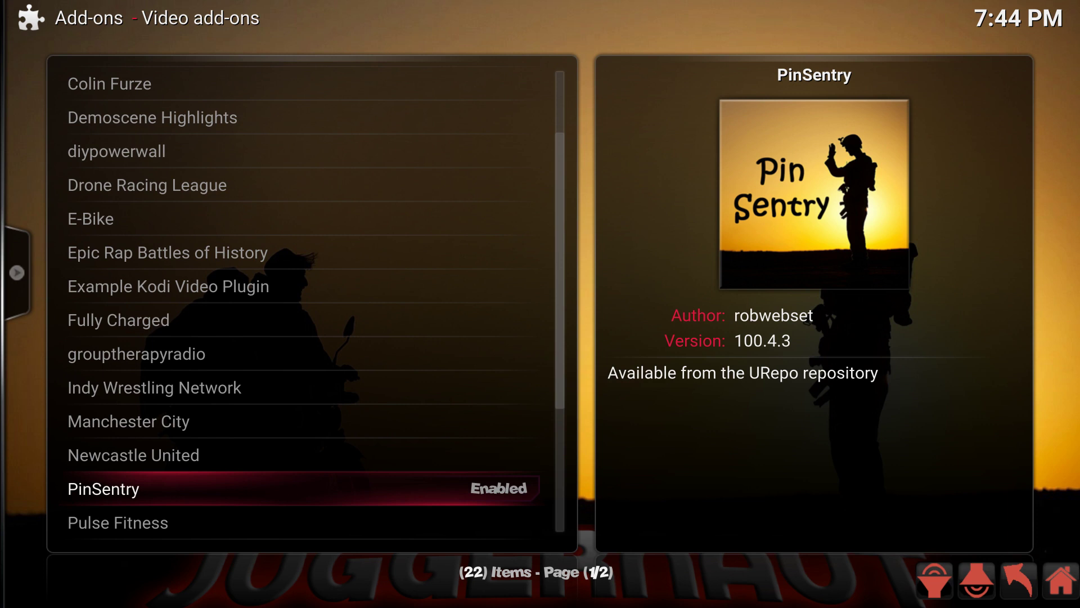
Step: Reopen PinSentry's settings and turn off Video Playing and Navigation protection
key(c)
key(Down)
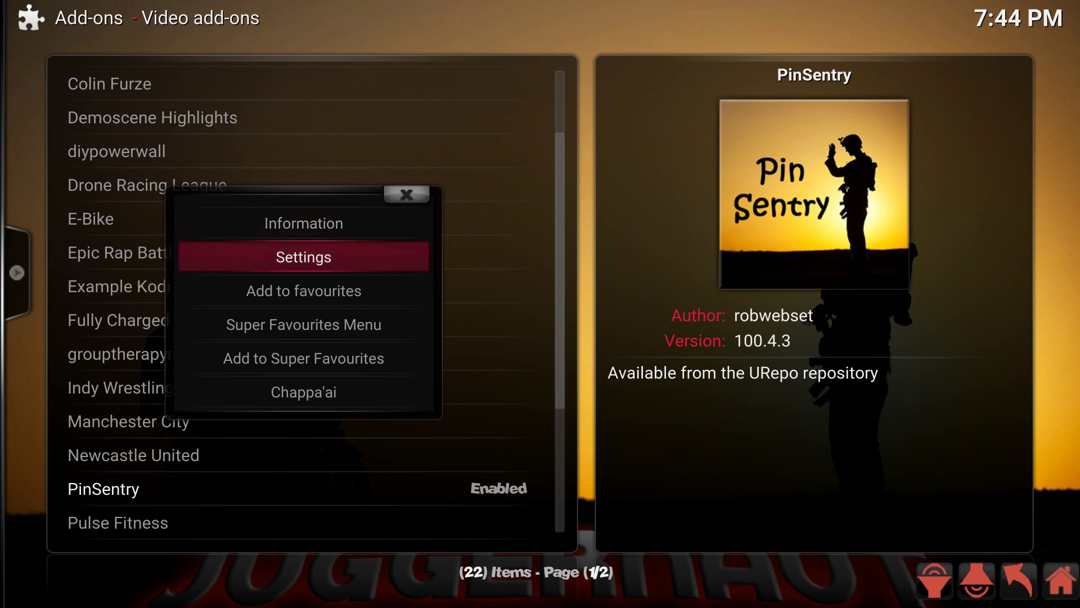
key(Return)
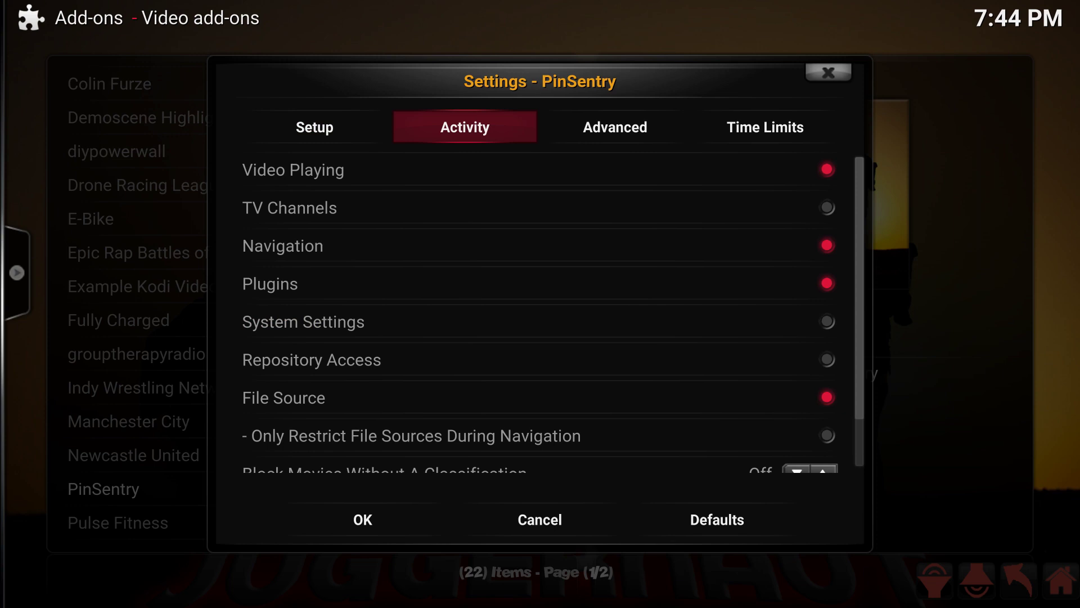
click(541, 169)
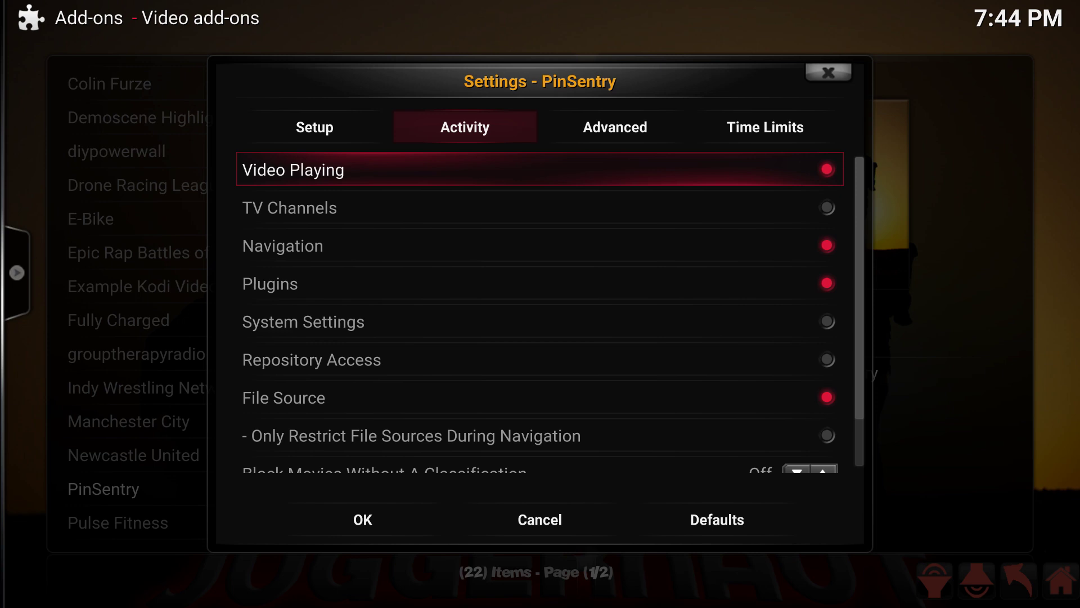
key(Return)
key(Down)
key(Down)
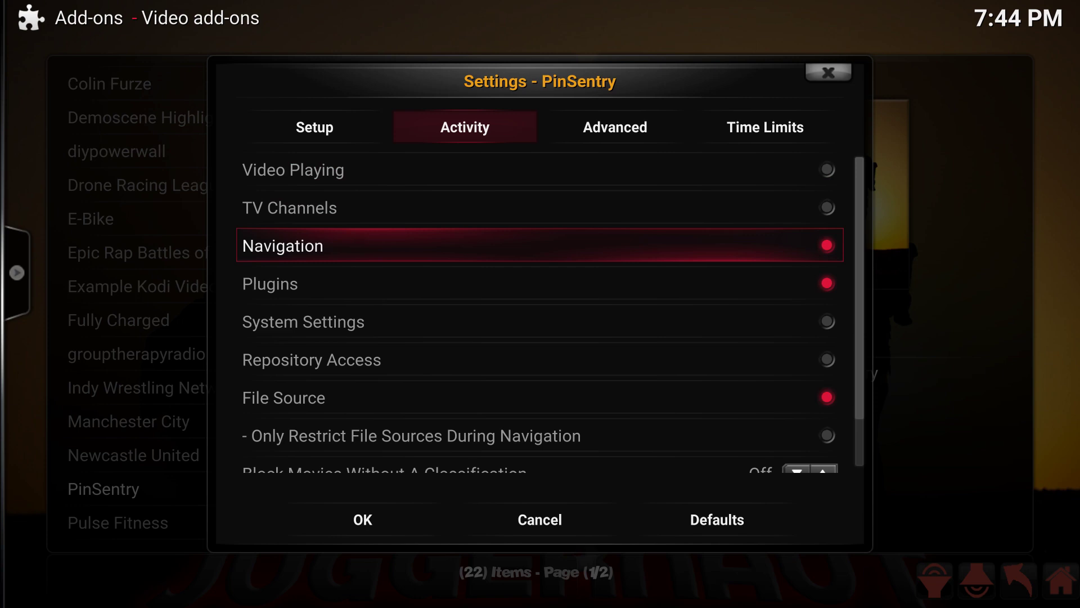
key(Return)
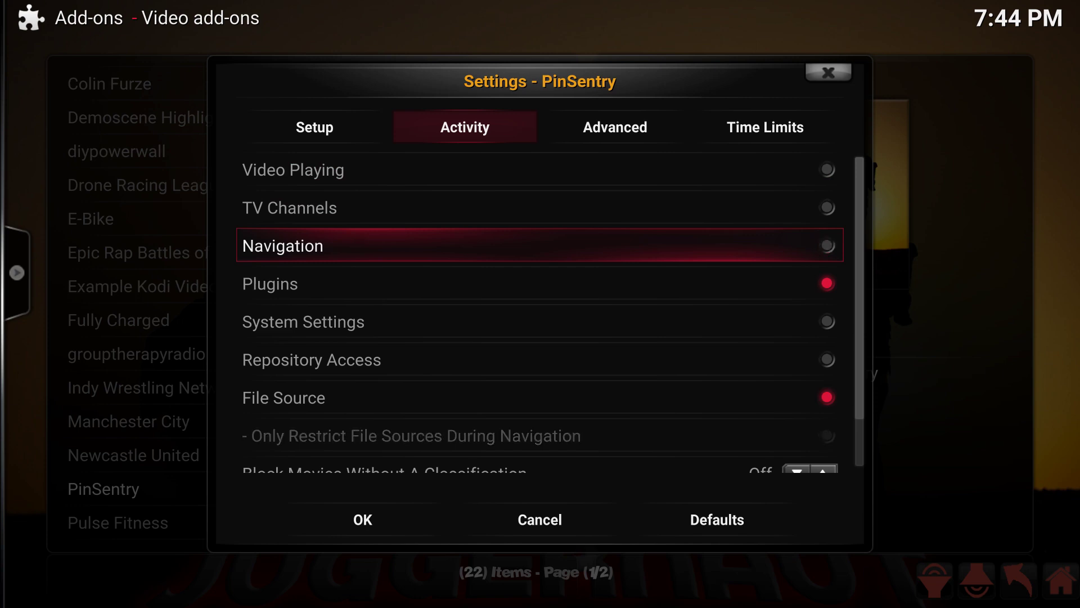
Step: Turn off File Source protection, leaving Plugins as the only restricted activity
key(Down)
key(Down)
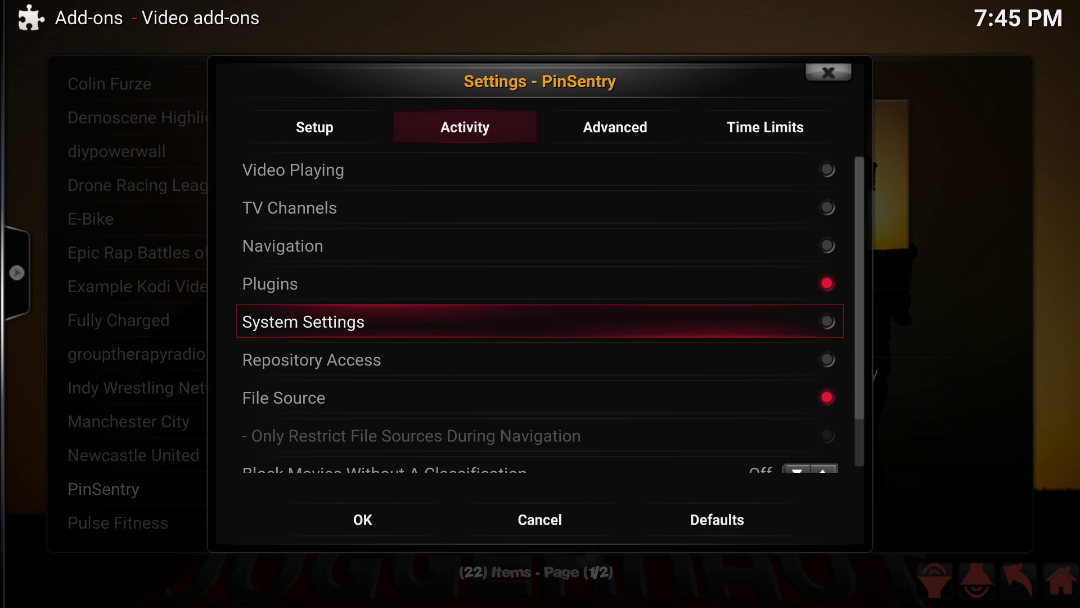
key(Down)
key(Down)
key(Return)
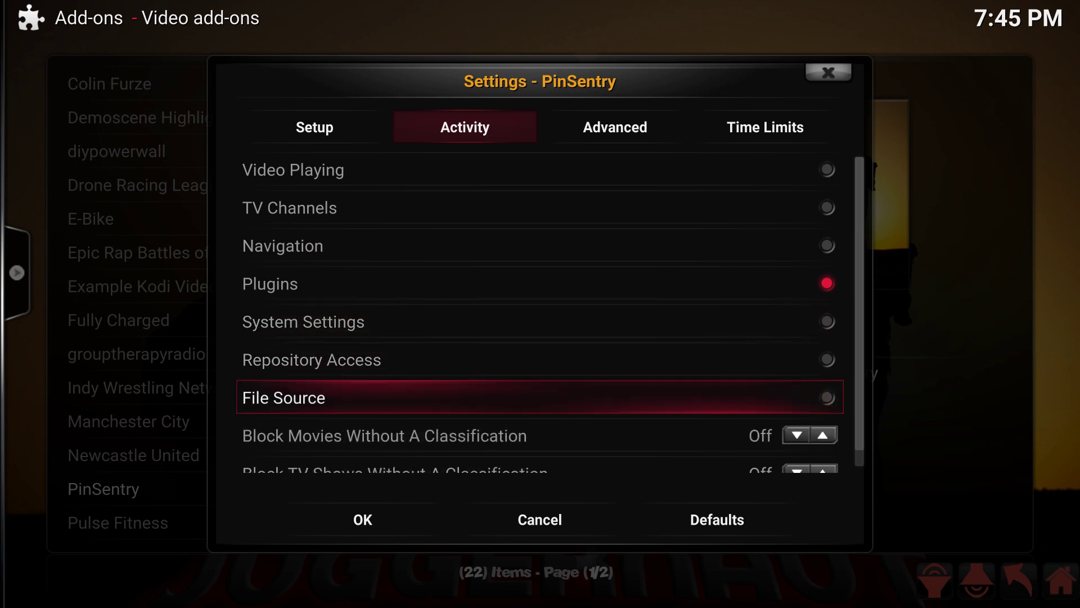
key(Down)
key(Down)
key(Down)
key(Up)
key(Up)
key(Up)
key(Up)
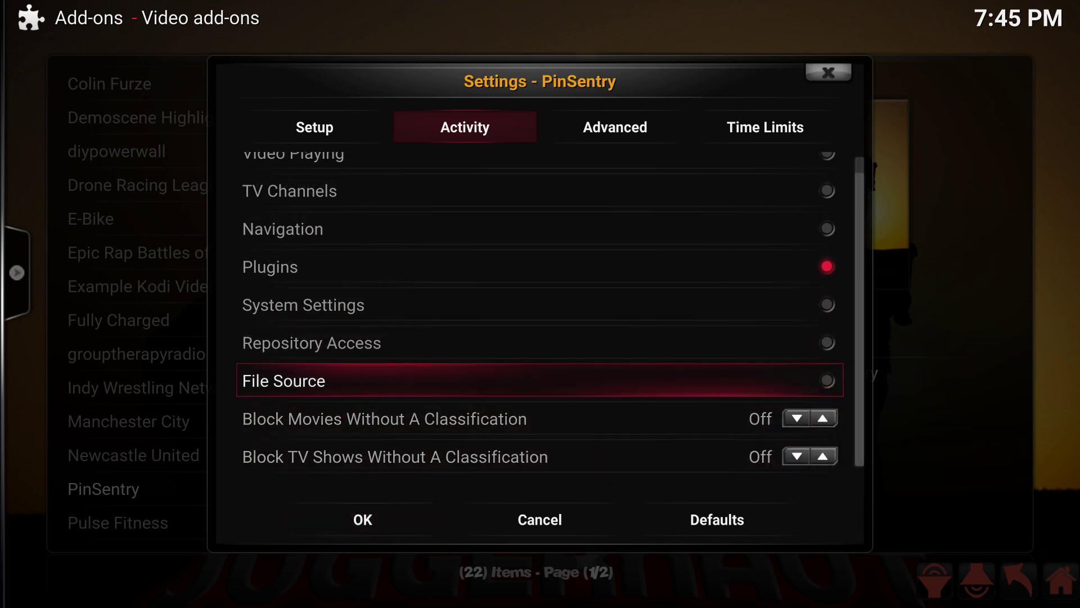
key(Up)
key(Up)
key(Up)
key(Up)
key(Up)
key(Down)
key(Up)
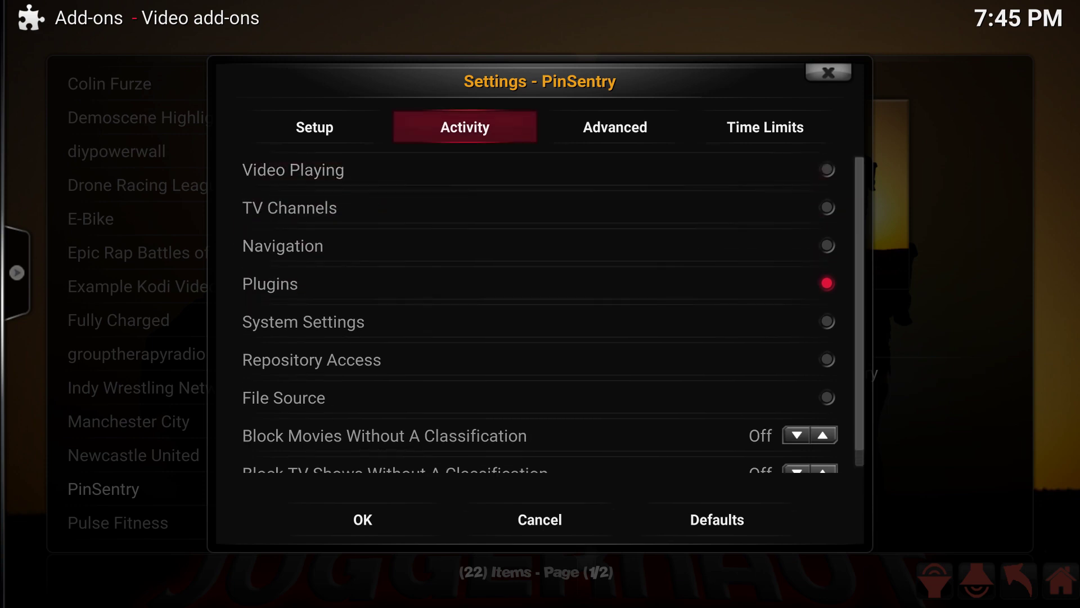
key(Right)
Step: On the Advanced tab, set Remember Pin to For Time Period with 30 minutes
key(Down)
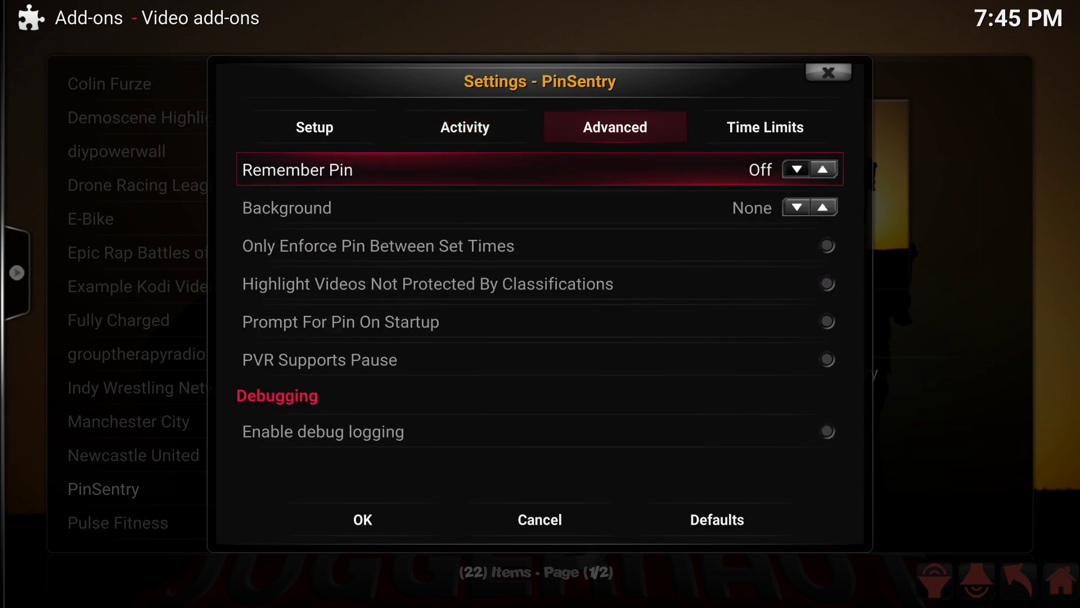
key(Right)
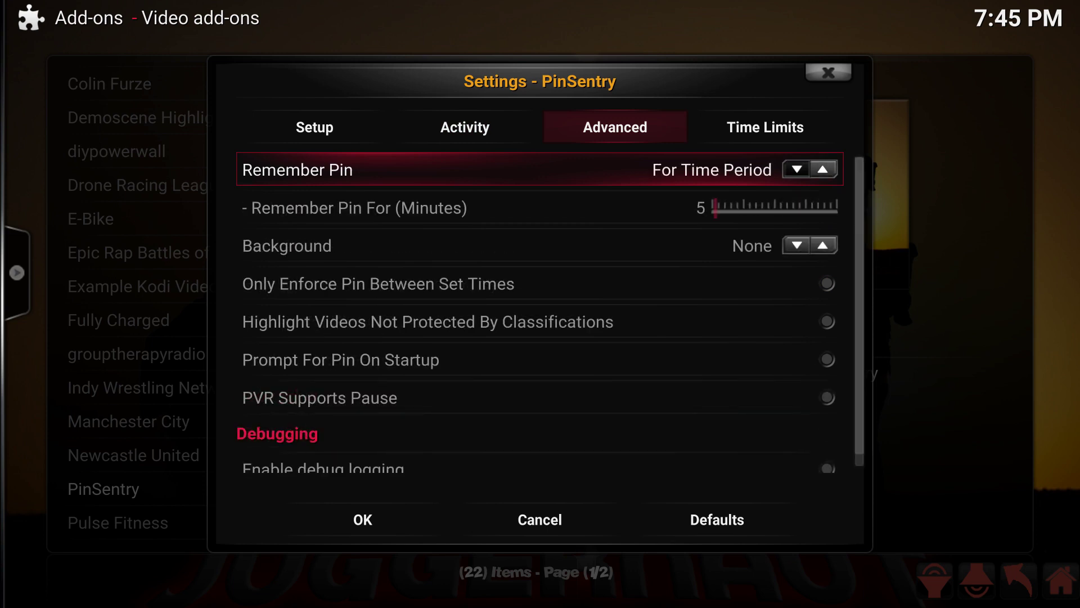
key(Down)
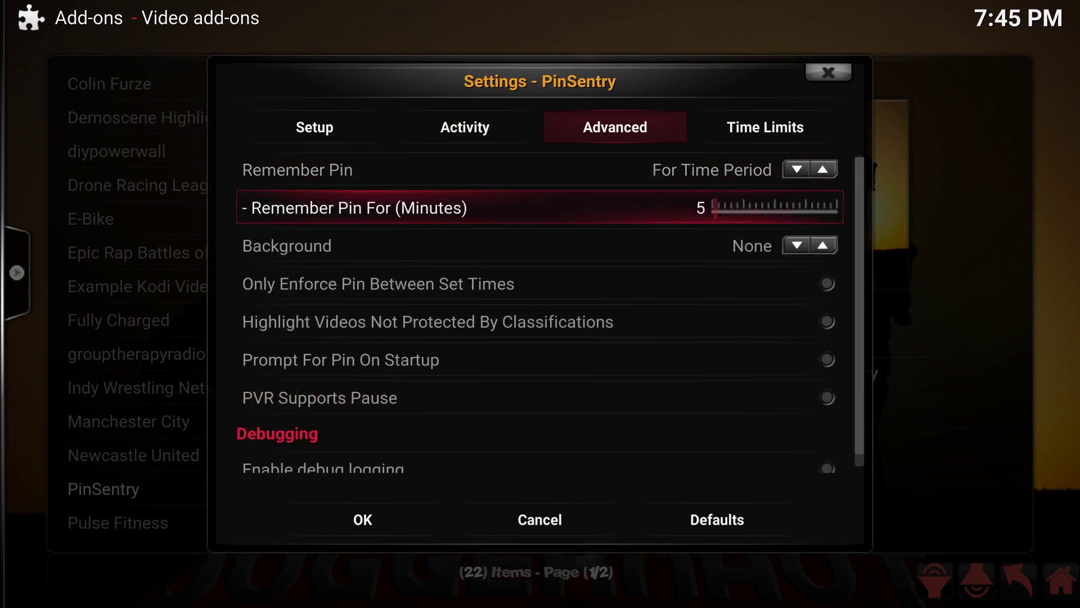
key(Right)
key(Right)
key(Right)
key(Right)
key(Right)
key(Right)
key(Right)
key(Right)
key(Right)
key(Right)
key(Right)
key(Right)
key(Right)
key(Right)
key(Right)
key(Right)
key(Right)
key(Right)
key(Right)
key(Right)
key(Right)
key(Right)
key(Right)
key(Right)
key(Right)
key(Down)
key(Down)
key(Down)
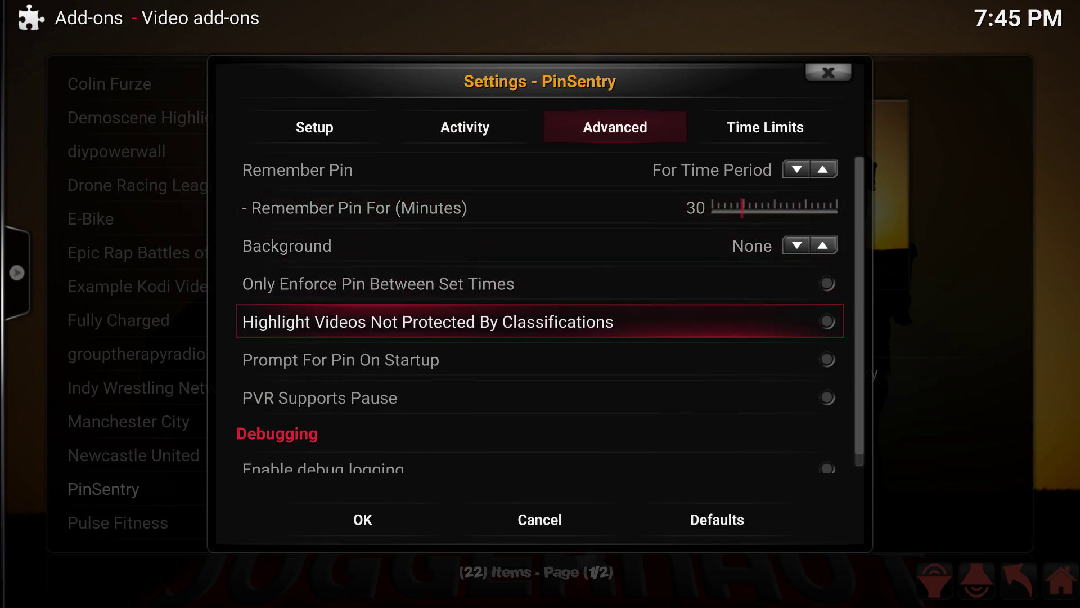
key(Down)
key(Down)
key(Down)
key(Down)
key(Up)
key(Up)
key(Up)
key(Up)
key(Up)
key(Up)
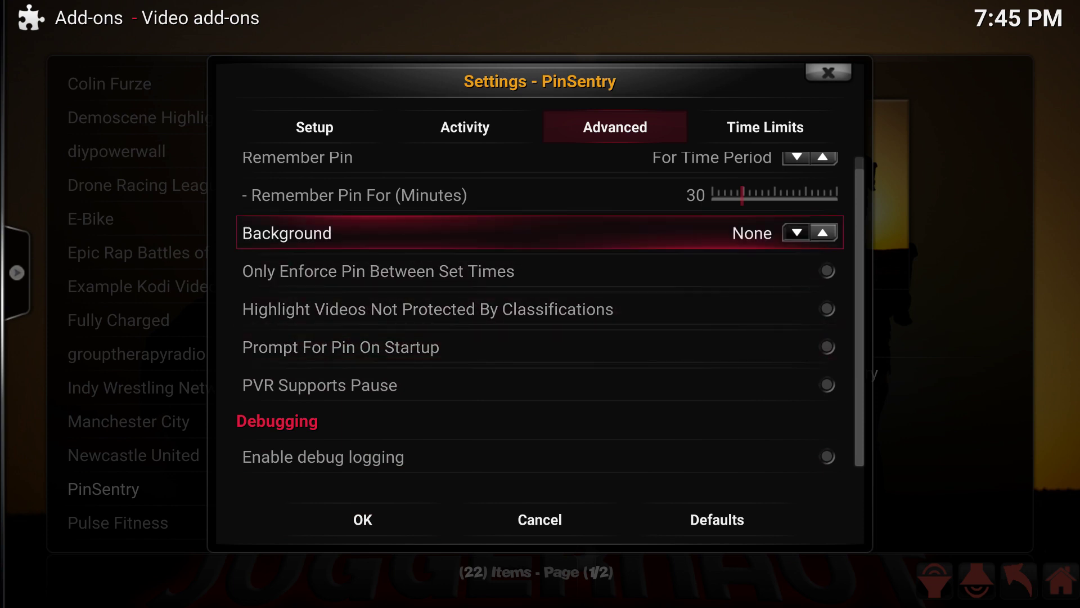
key(Up)
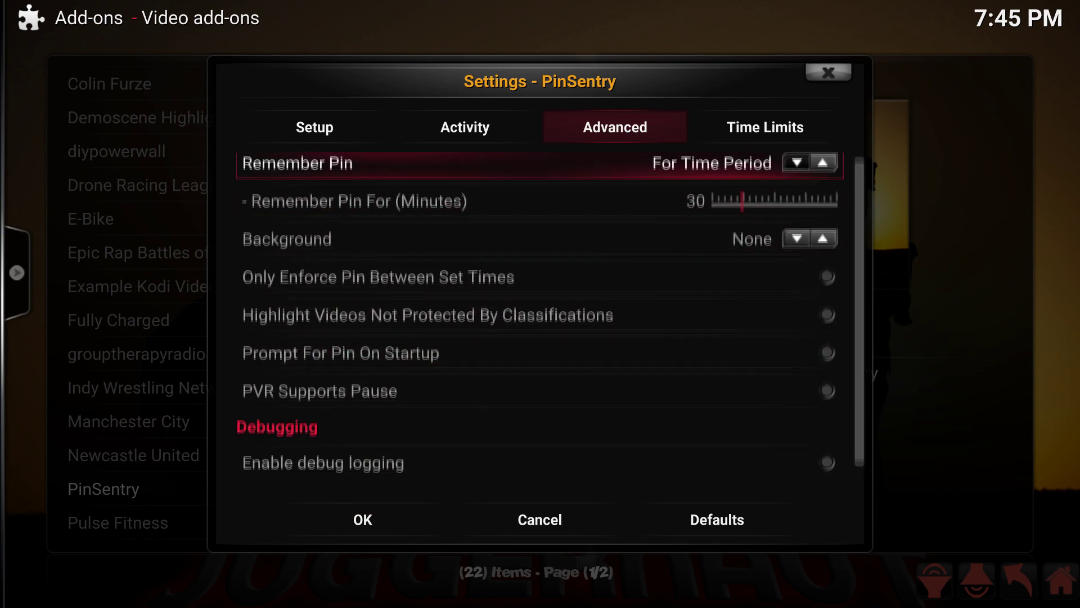
key(Up)
key(Up)
key(Down)
key(Up)
key(Right)
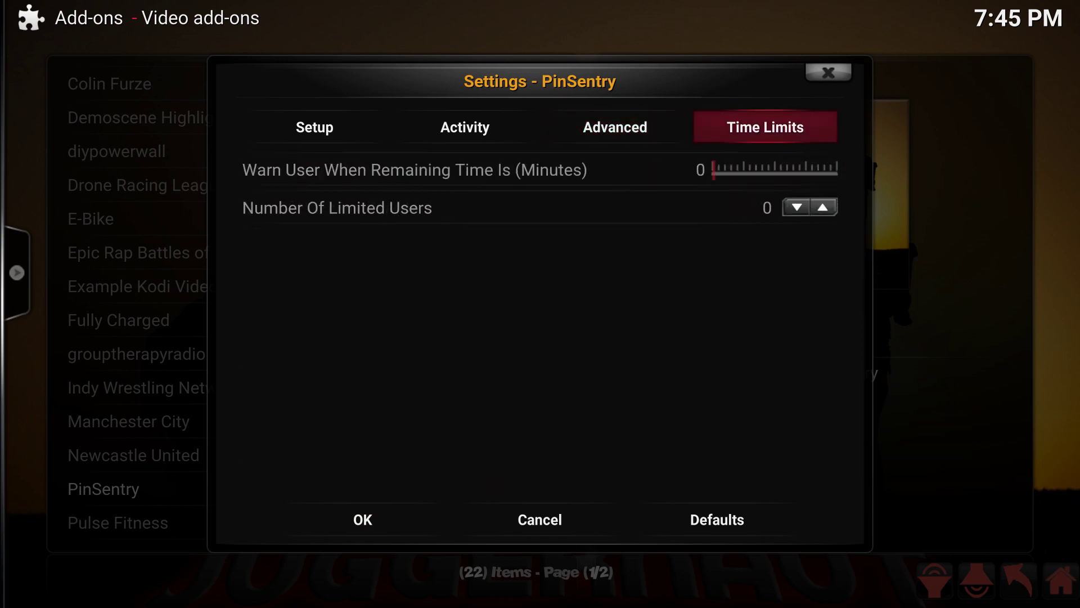
Step: Set the Time Limits Warn User value to 2 minutes, then save PinSentry's settings with OK
key(Down)
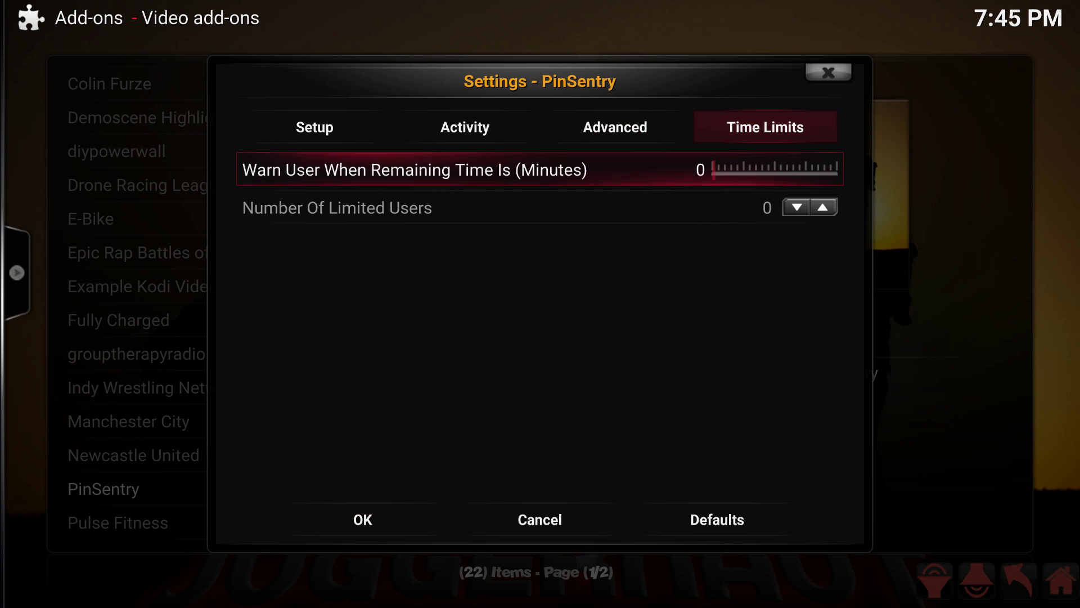
key(Right)
key(Right)
key(Up)
key(Left)
key(Left)
key(Left)
key(Down)
key(Down)
key(Down)
key(Down)
key(Down)
key(Down)
key(Down)
key(Down)
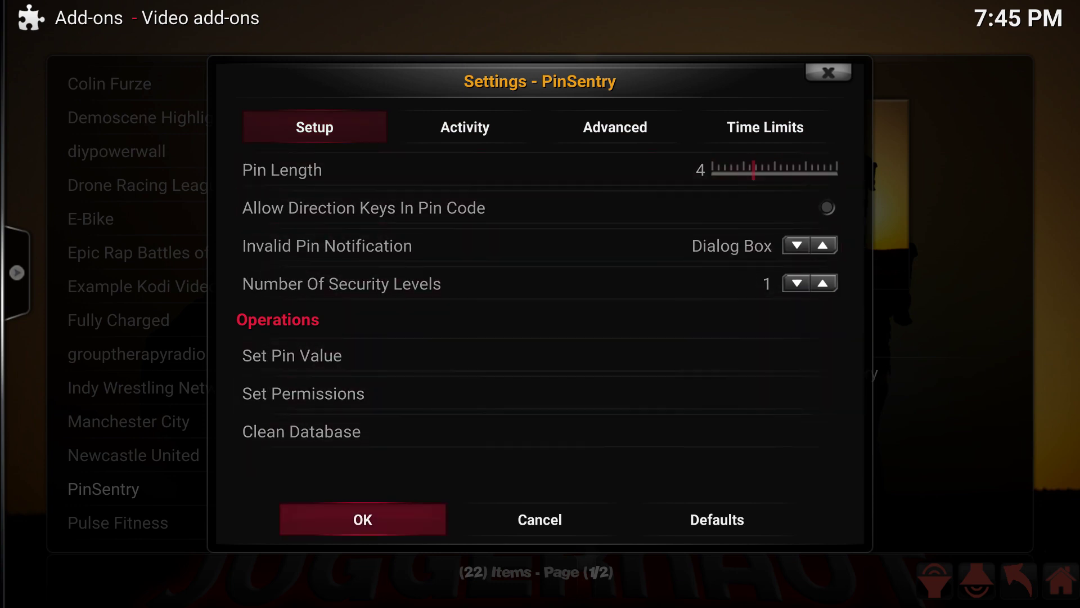
key(Return)
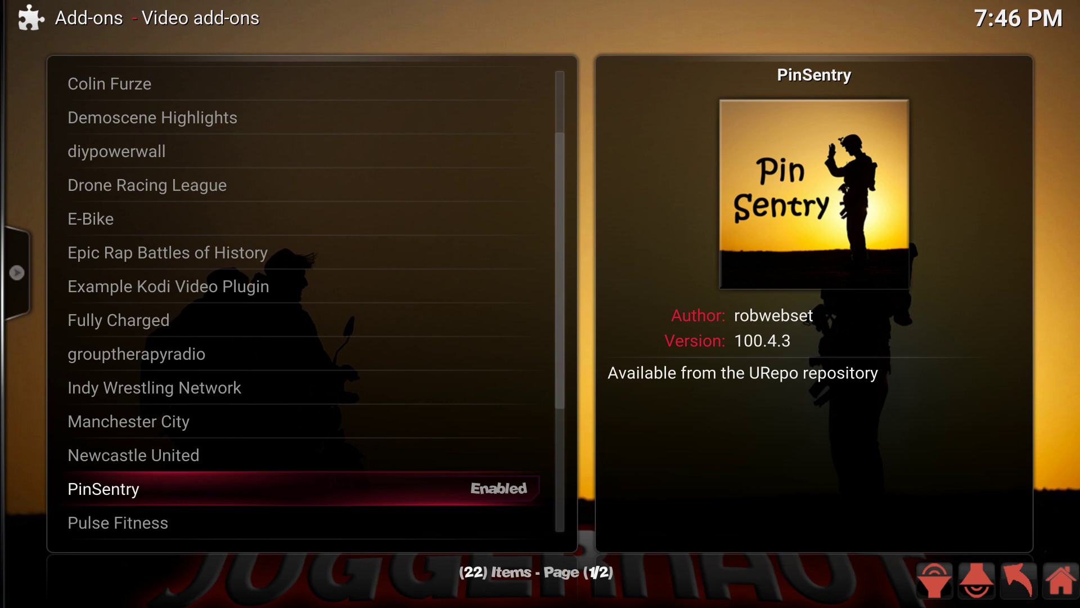
Step: Launch PinSentry via Open in its Add-on information dialog
key(Return)
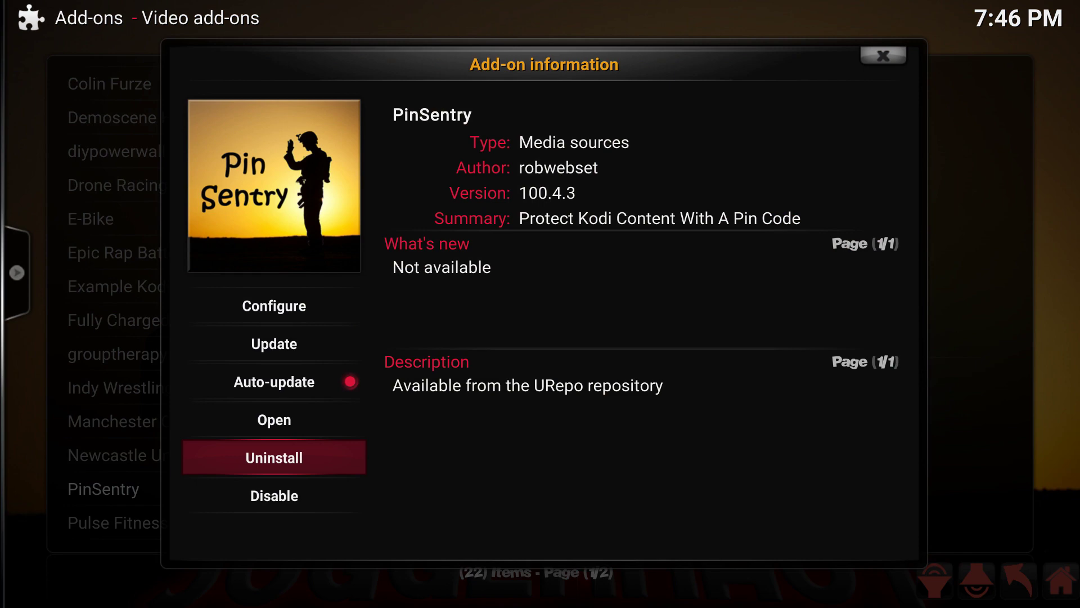
key(Up)
key(Return)
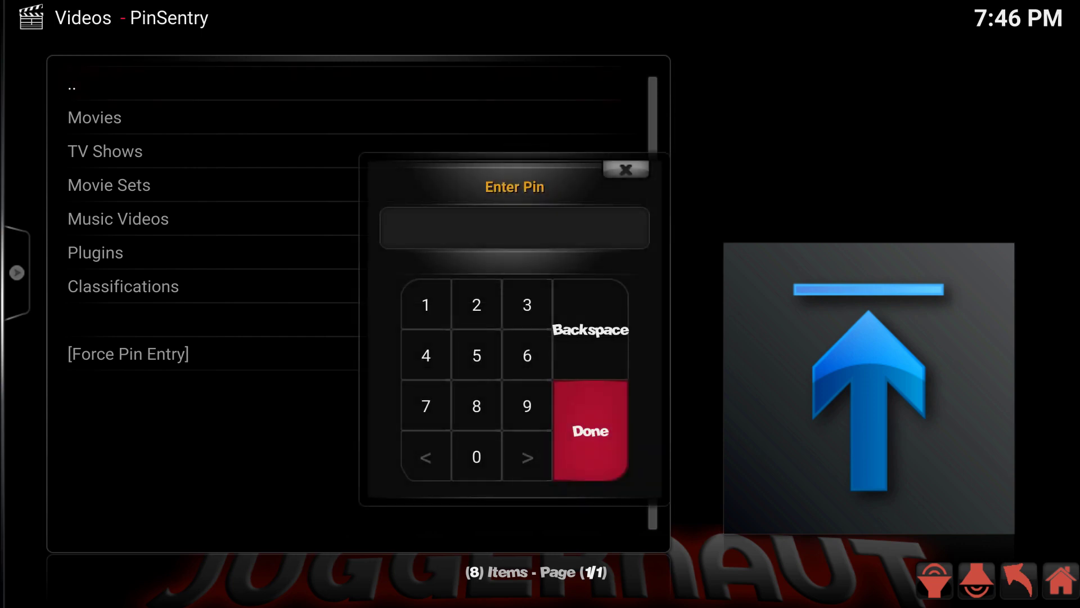
Step: Enter the PIN and open PinSentry's Plugins listing of 53 add-ons
text(1234)
key(Return)
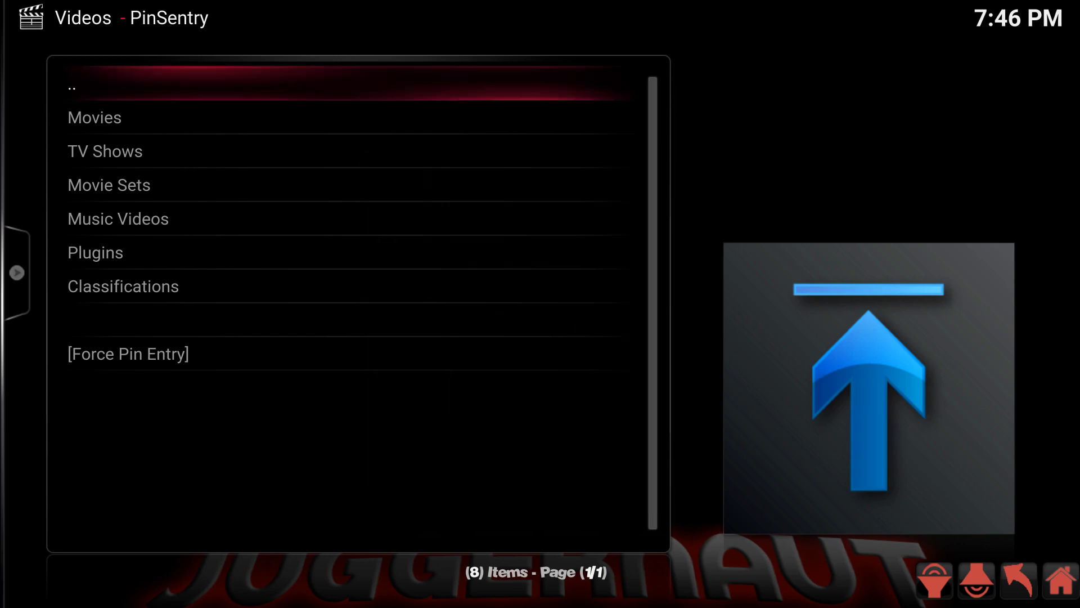
key(Down)
key(Down)
key(Down)
key(Down)
key(Down)
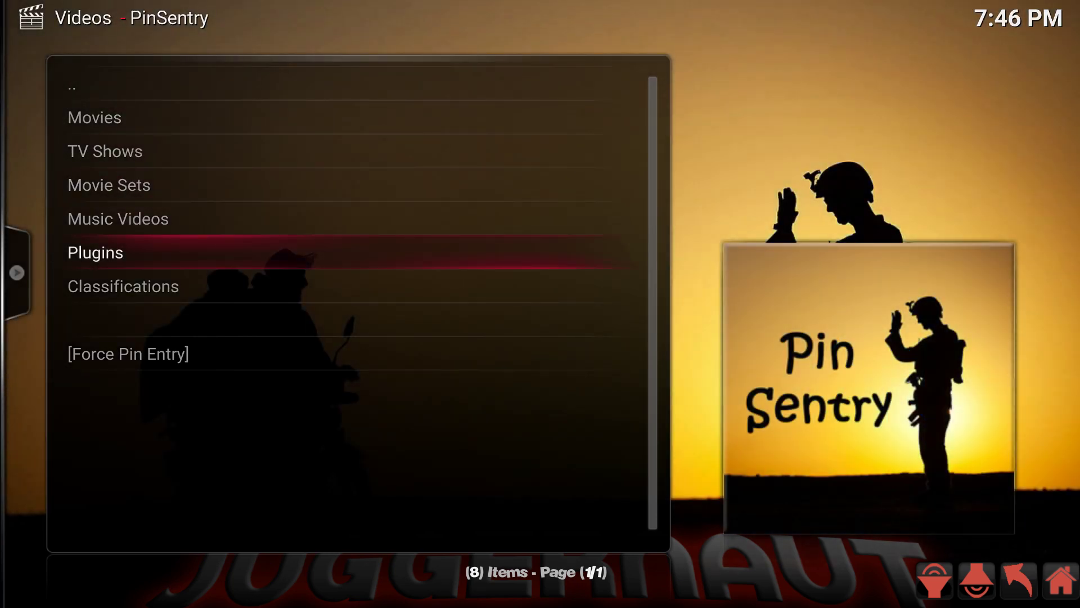
key(Return)
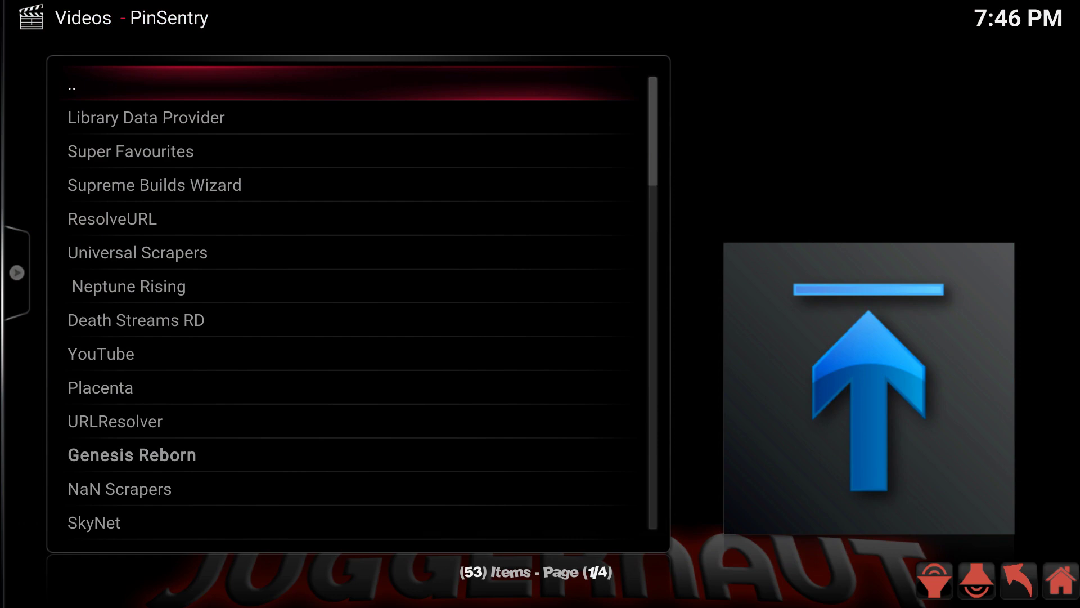
Step: Scroll the plugin list and toggle MP3 Streams PIN protection on, then back off
key(Up)
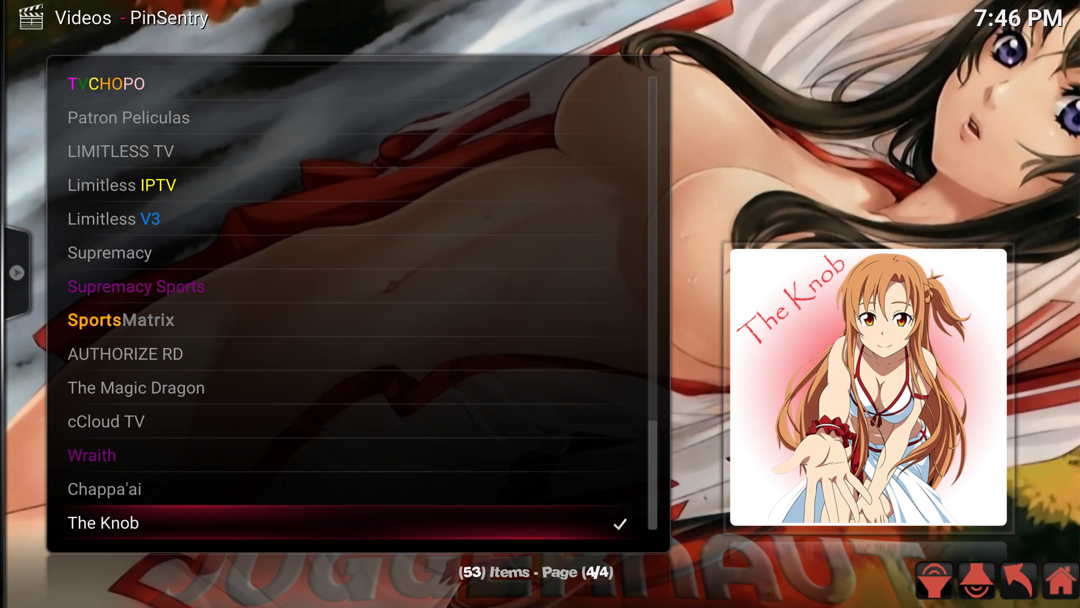
key(Up)
key(Up)
key(Up)
key(Up)
key(Up)
key(Up)
key(Up)
key(Up)
key(Up)
key(Up)
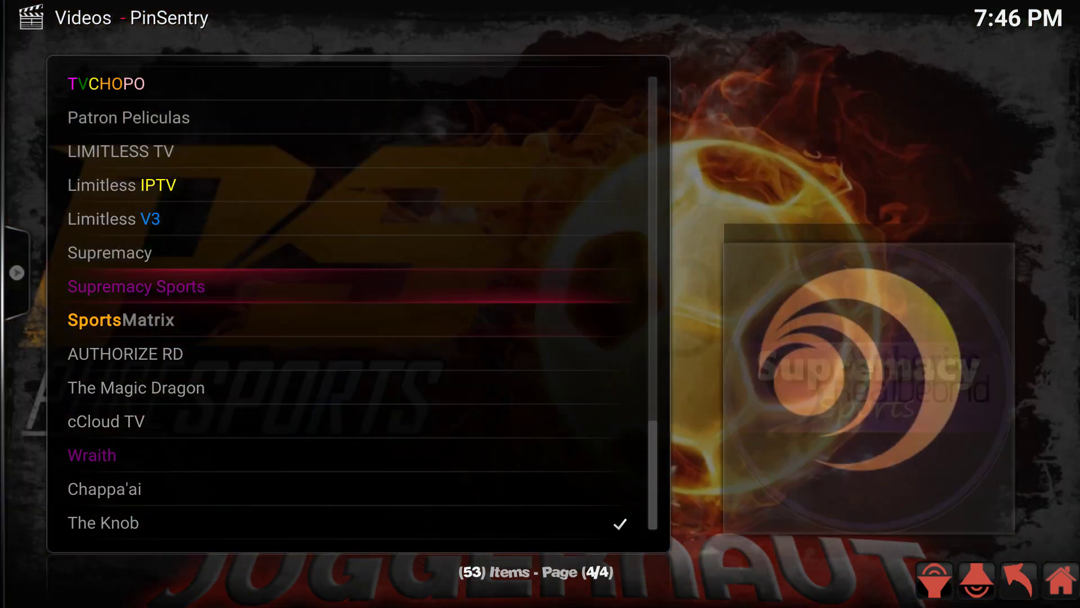
key(Up)
key(Up)
key(Up)
key(Up)
key(Up)
key(Up)
key(Up)
key(Up)
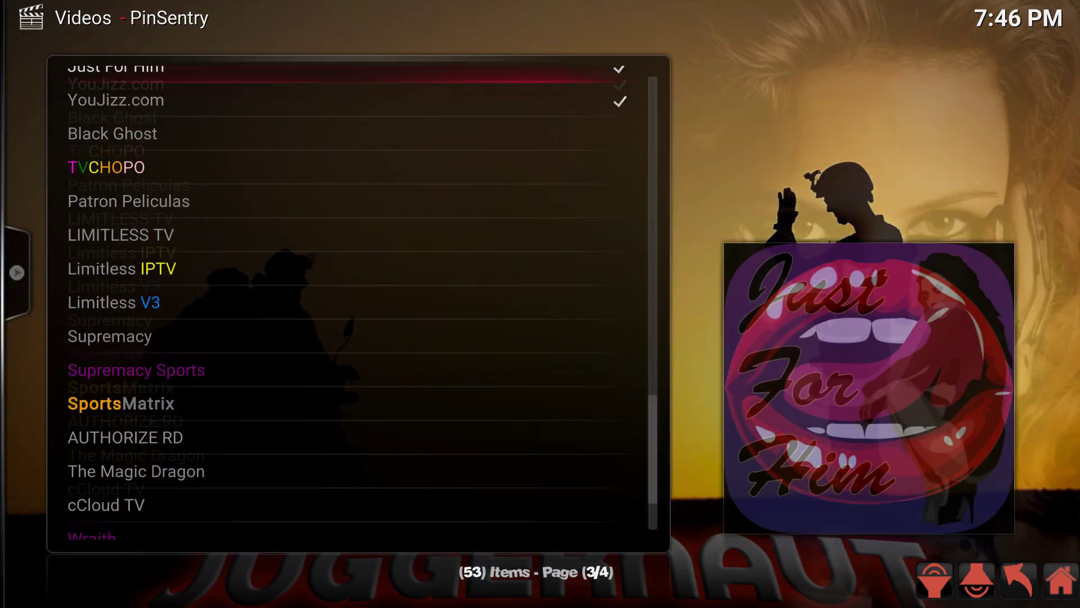
key(Up)
key(Up)
key(Up)
key(Up)
key(Up)
key(Up)
key(Up)
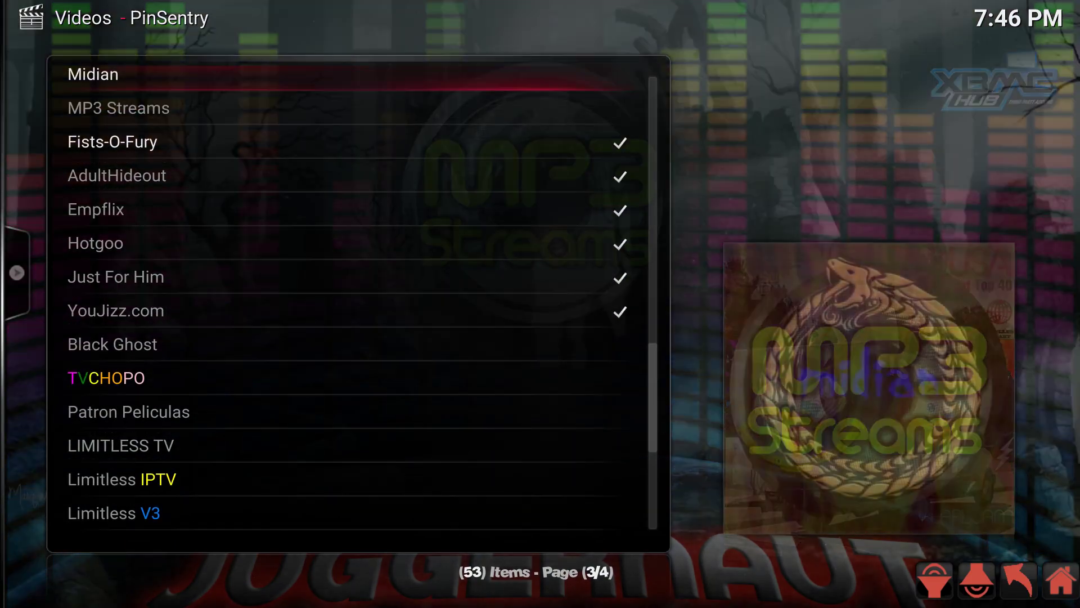
key(Down)
key(Down)
key(Down)
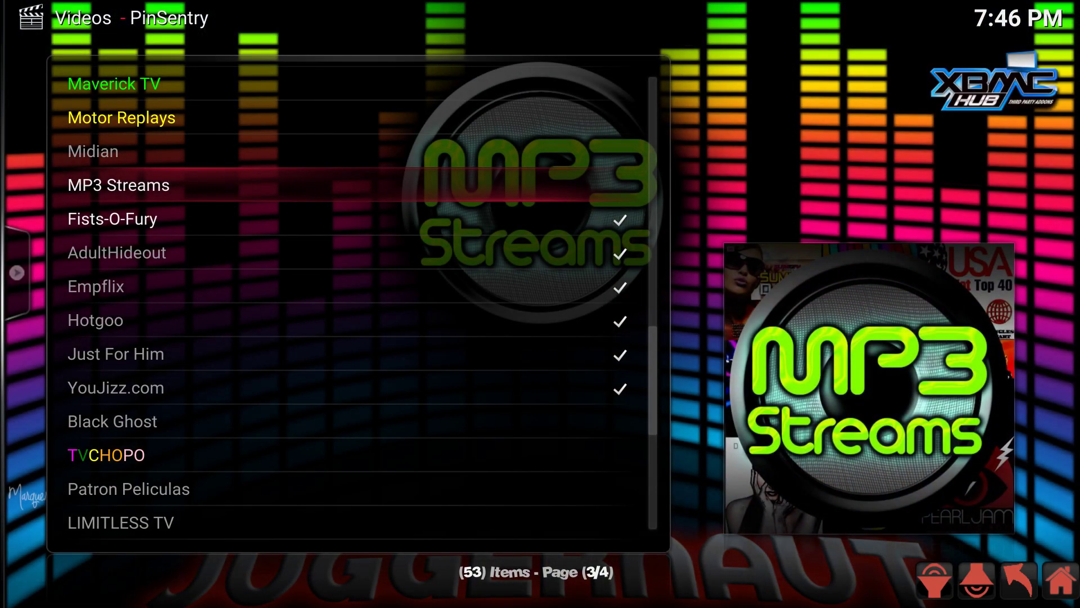
key(Return)
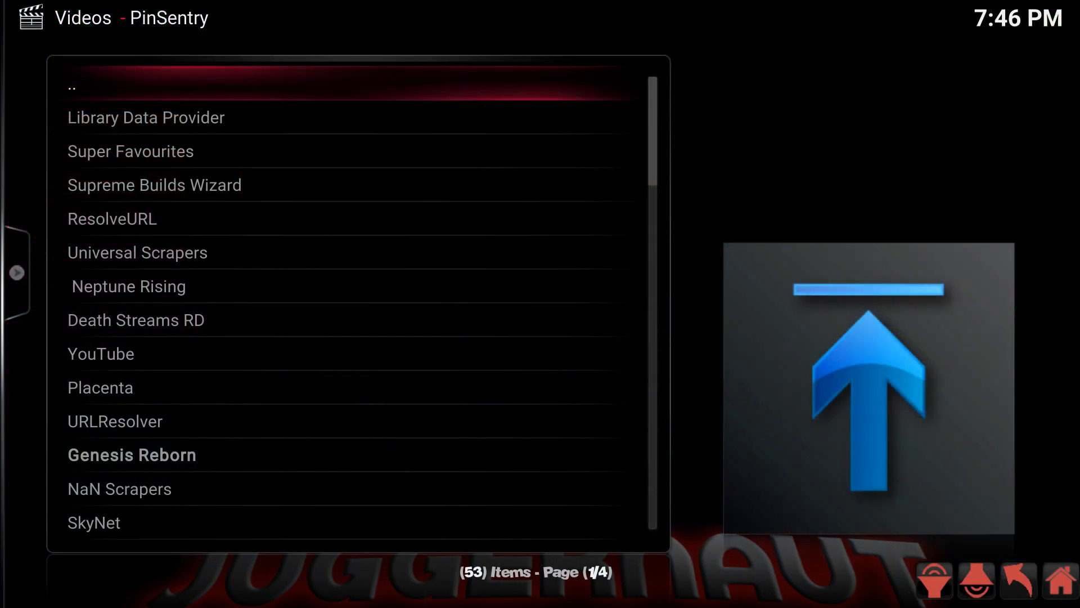
key(Down)
key(Down)
key(Down)
key(Down)
key(Down)
key(Down)
key(Down)
key(Down)
key(Down)
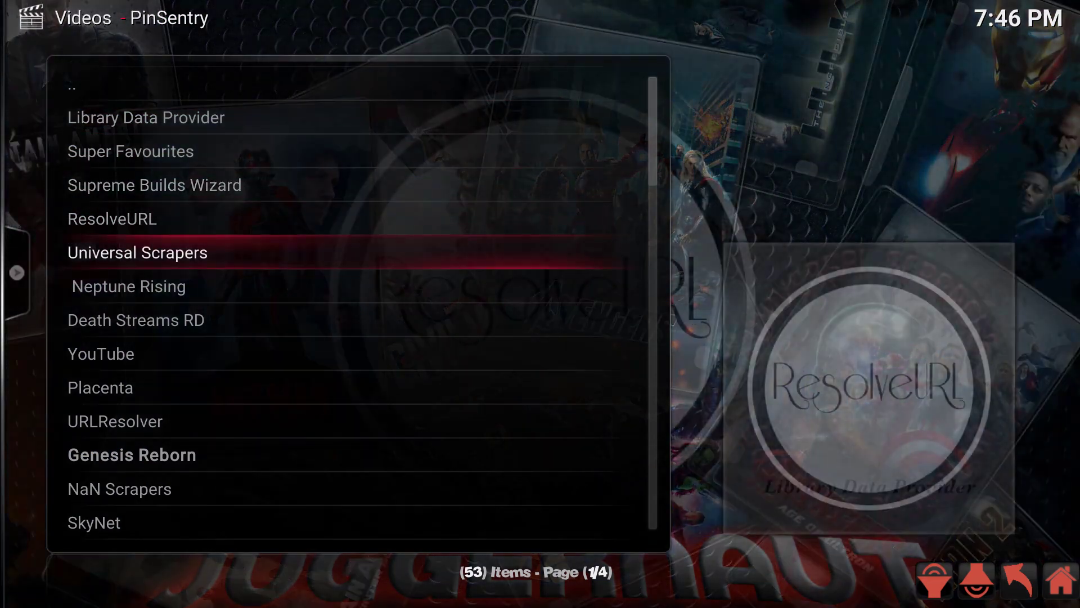
key(Down)
key(Down)
key(Down)
key(Down)
key(Down)
key(Down)
key(Down)
key(Down)
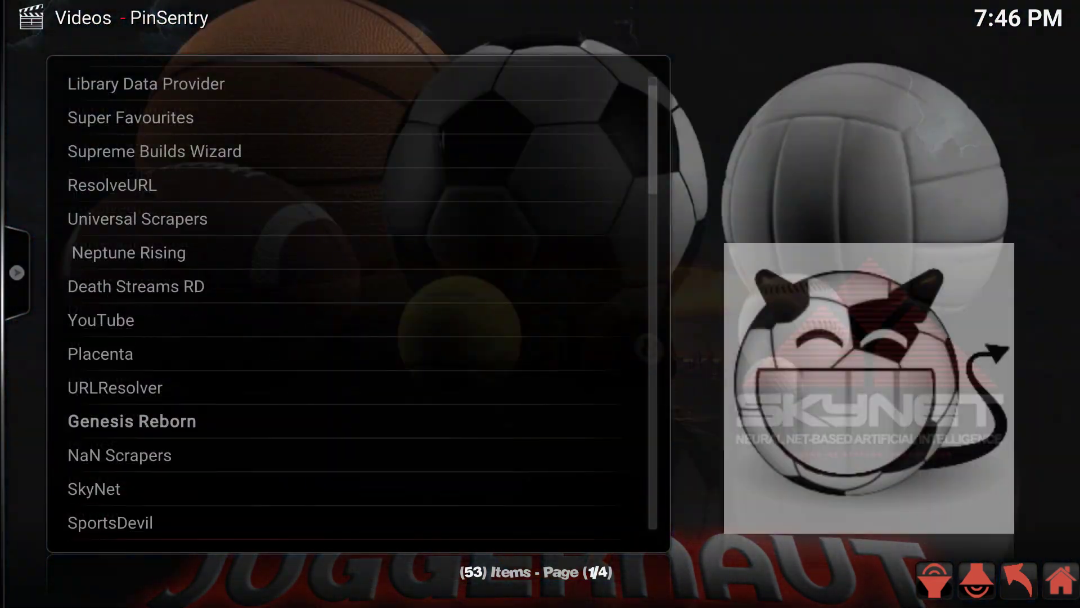
key(Down)
key(Down)
key(Down)
key(Down)
key(Down)
key(Down)
key(Down)
key(Down)
key(Down)
key(Down)
key(Down)
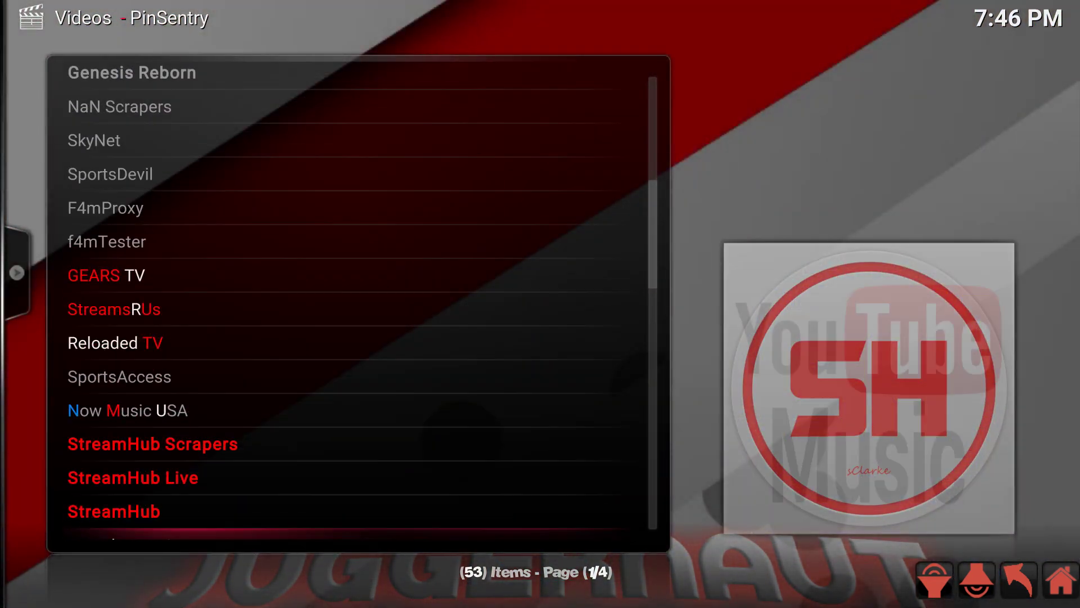
key(Down)
key(Down)
key(Down)
key(Down)
key(Down)
key(Up)
key(Up)
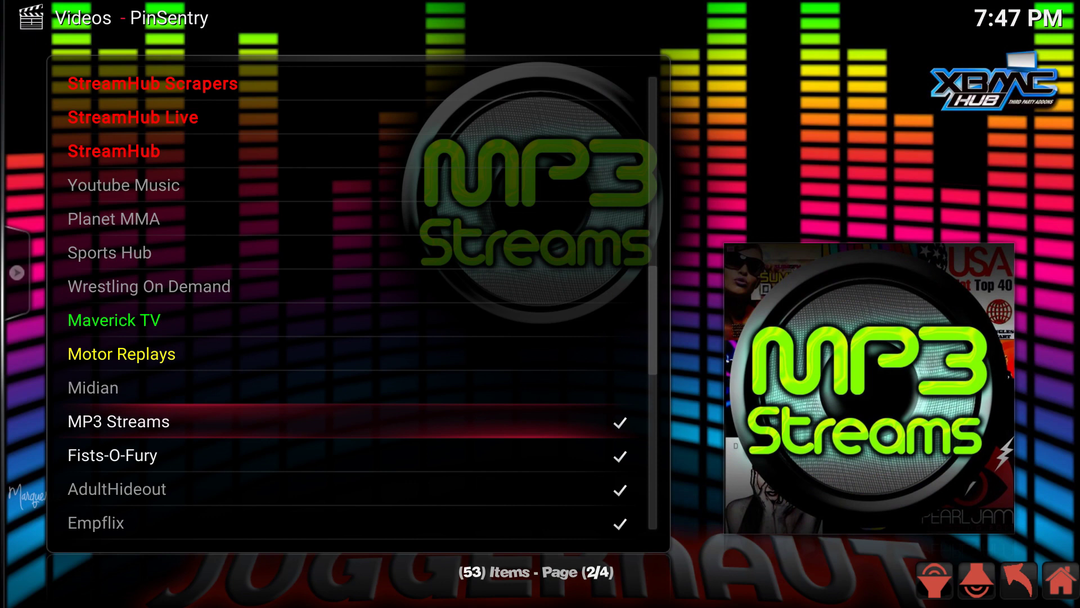
key(Return)
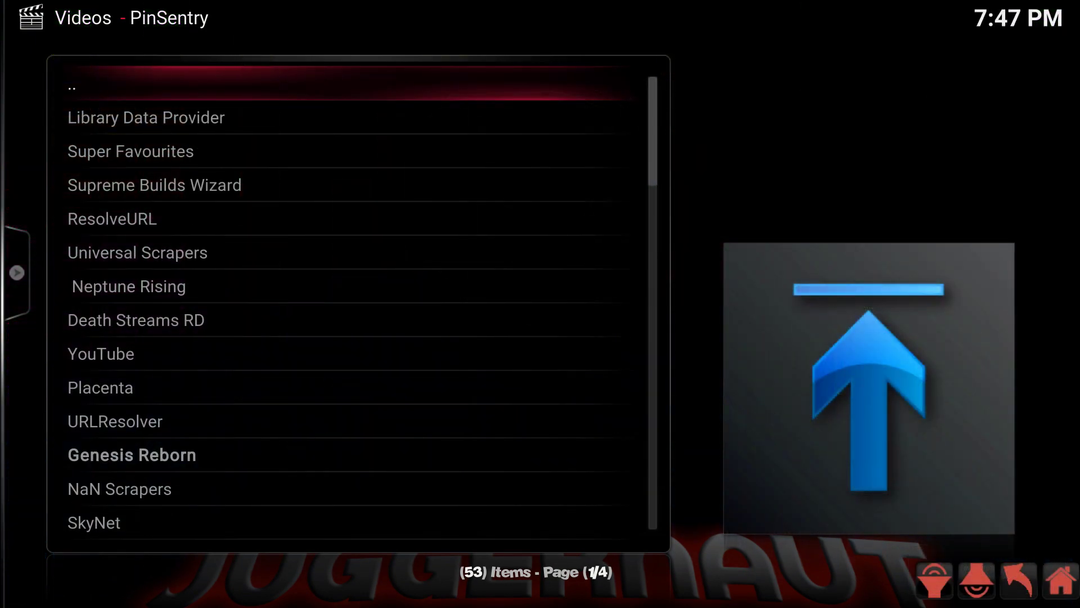
Step: Review the remaining plugins down to Limitless V3, then back out to Video add-ons
key(Down)
key(Down)
key(Down)
key(Down)
key(Down)
key(Down)
key(Down)
key(Down)
key(Down)
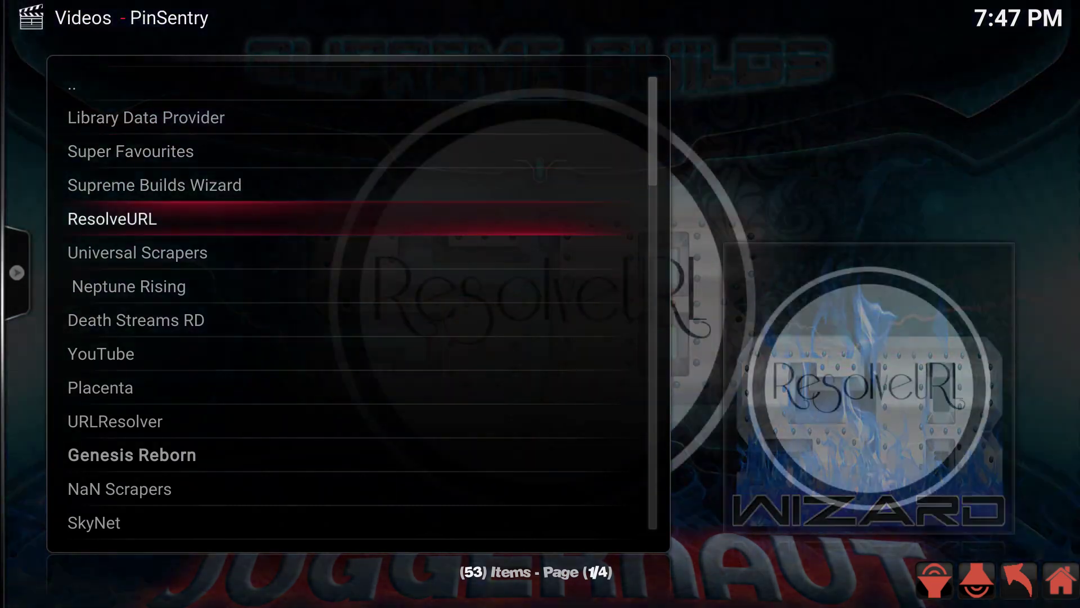
key(Down)
key(Down)
key(Down)
key(Down)
key(Down)
key(Down)
key(Down)
key(Down)
key(Down)
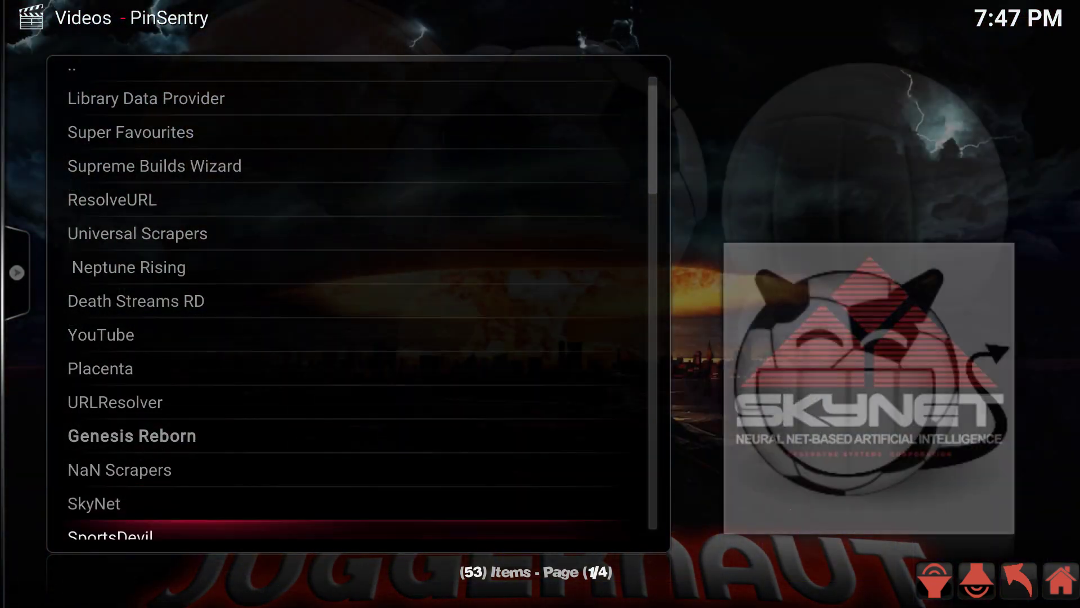
key(Down)
key(Down)
key(Down)
key(Down)
key(Down)
key(Down)
key(Down)
key(Down)
key(Down)
key(Down)
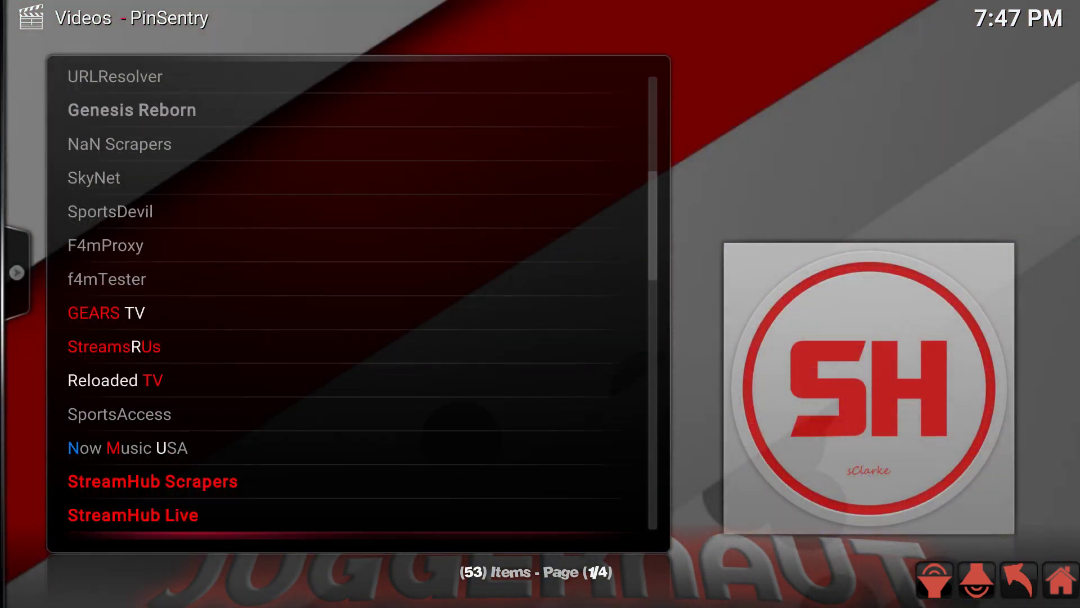
key(Down)
key(Down)
key(Down)
key(Down)
key(Down)
key(Down)
key(Down)
key(Down)
key(Down)
key(Down)
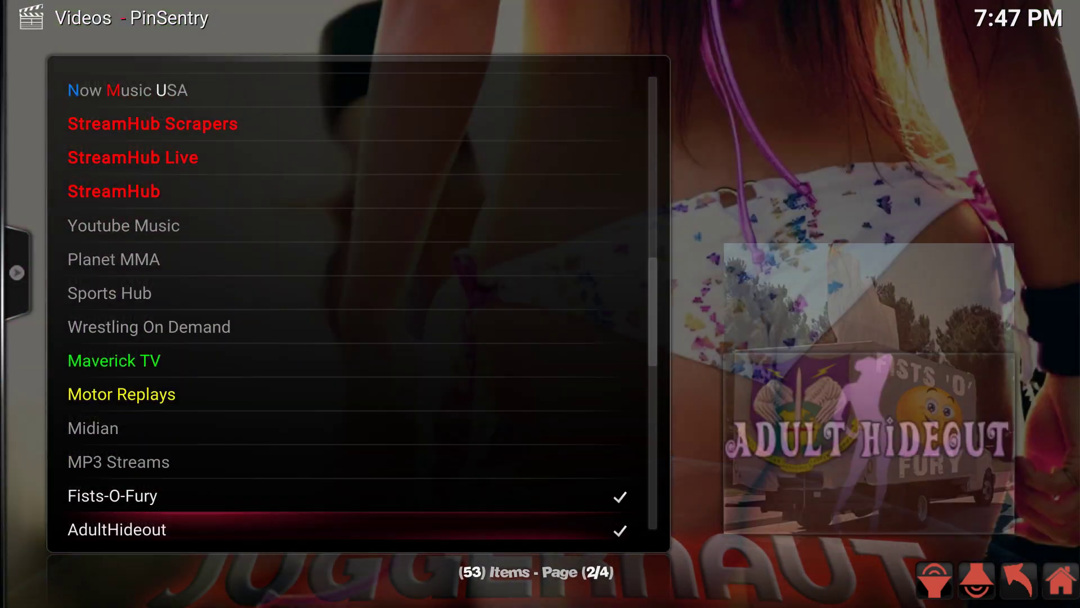
key(Down)
key(Down)
key(Down)
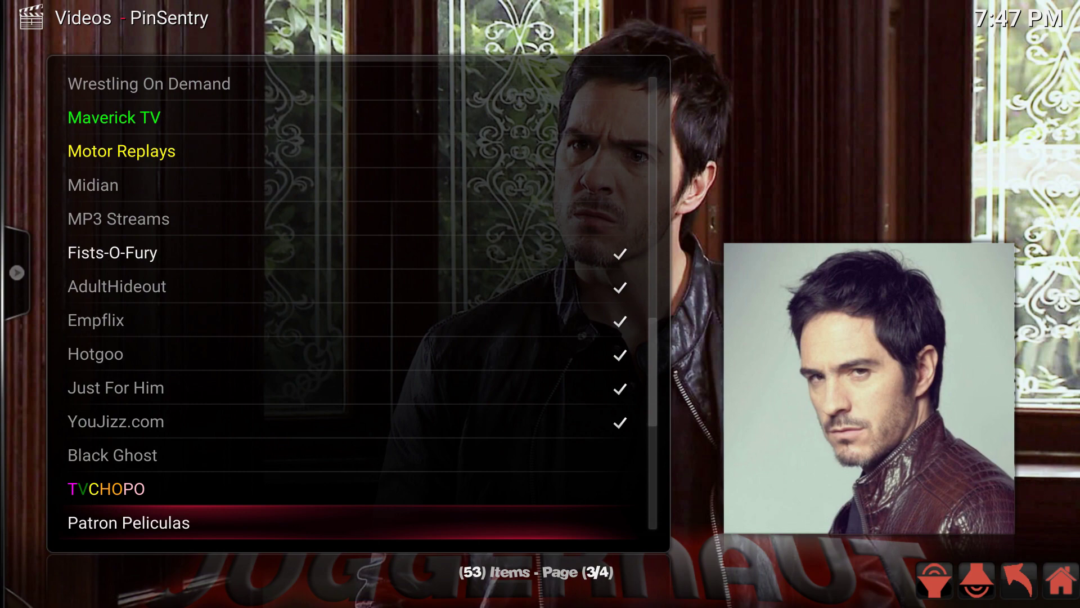
key(Down)
key(Down)
key(Down)
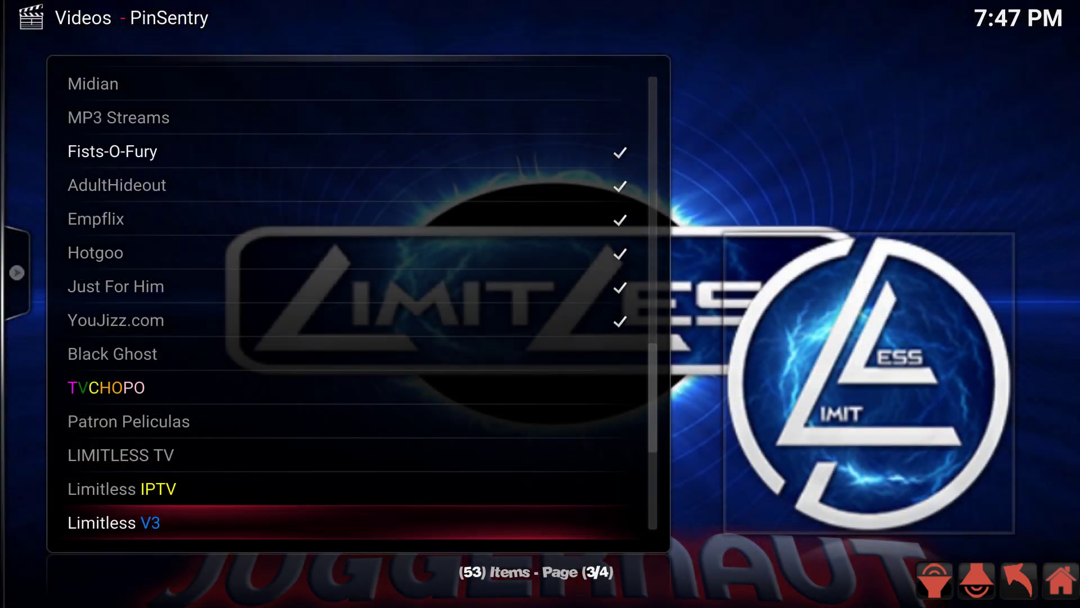
key(BackSpace)
key(BackSpace)
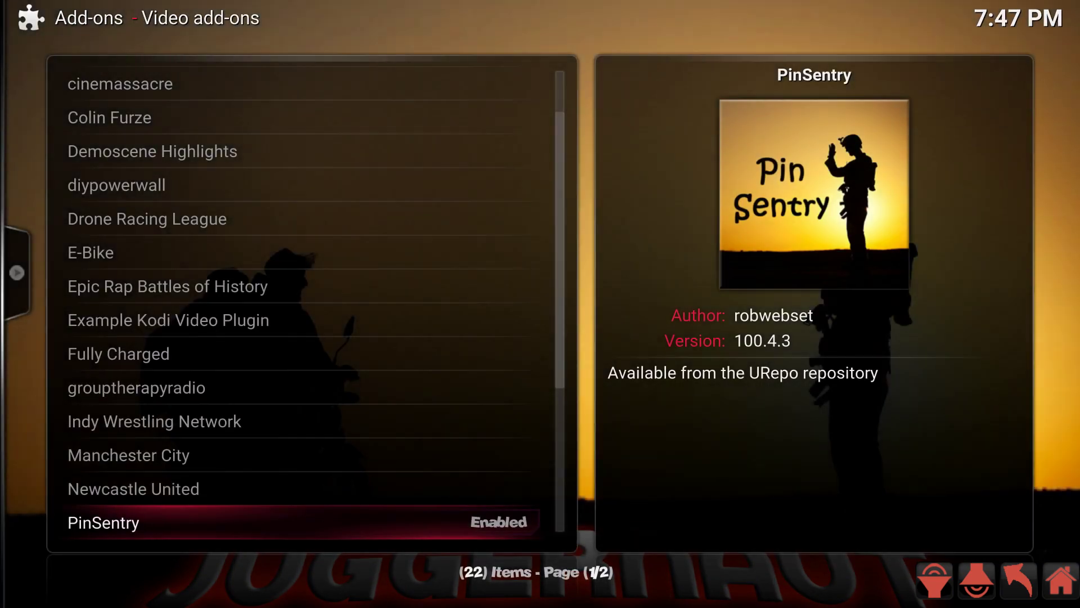
key(BackSpace)
key(BackSpace)
key(BackSpace)
key(BackSpace)
key(BackSpace)
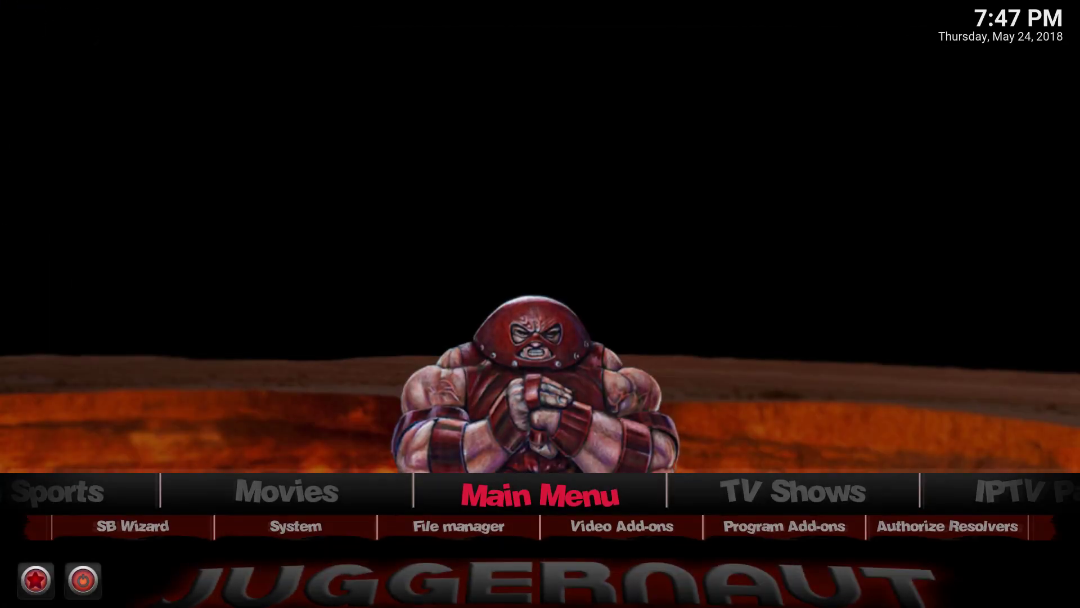